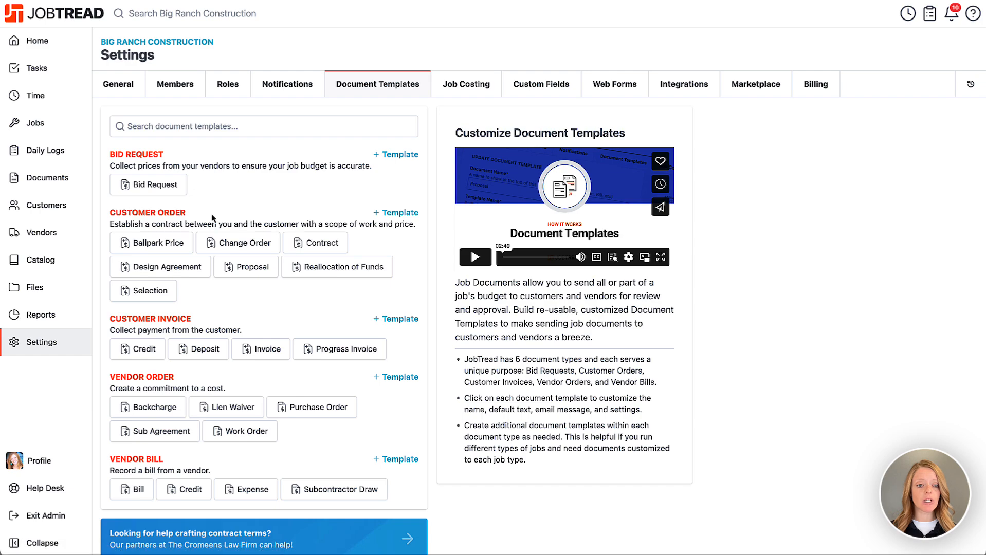
Start a new customer order document template with the document name Initial Agreement
click(410, 214)
click(322, 209)
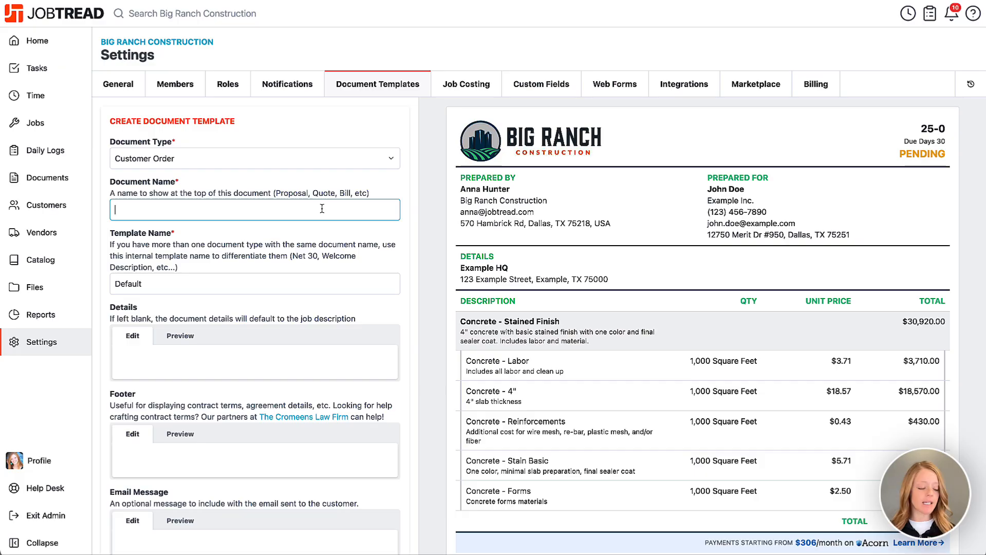
text(Initial )
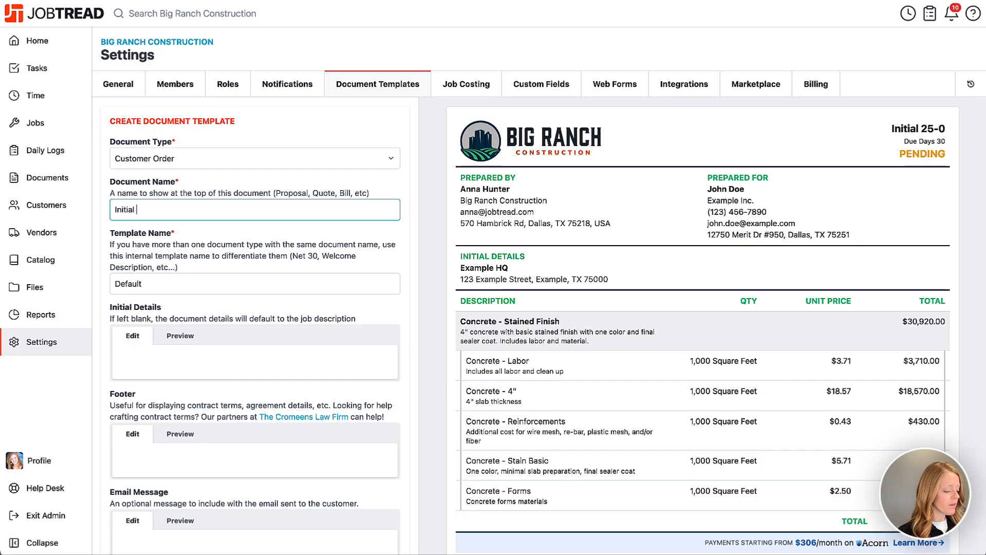
text(Agreement)
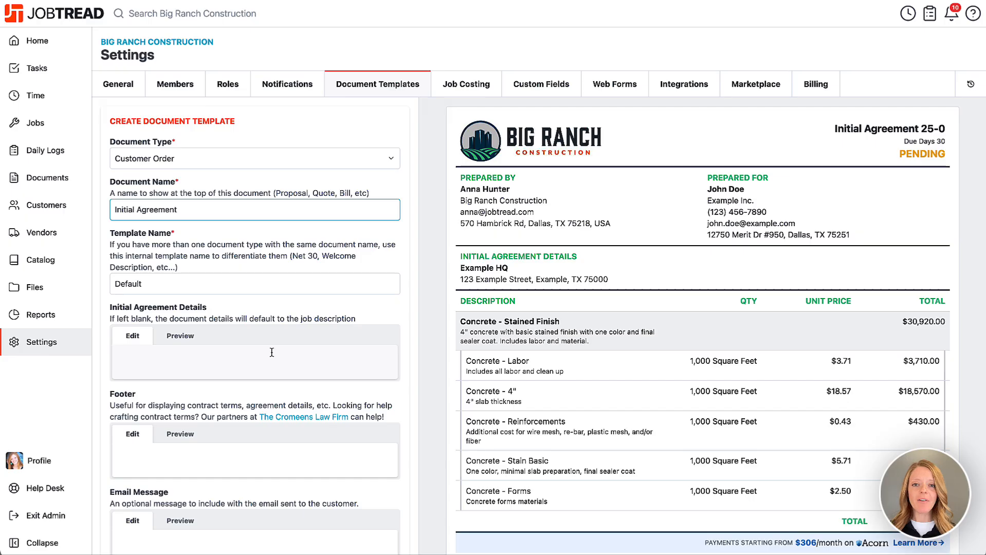
Fill in the template's Initial Agreement Details with "Please agree to the clauses below."
scroll(280, 336, down, 3)
click(264, 283)
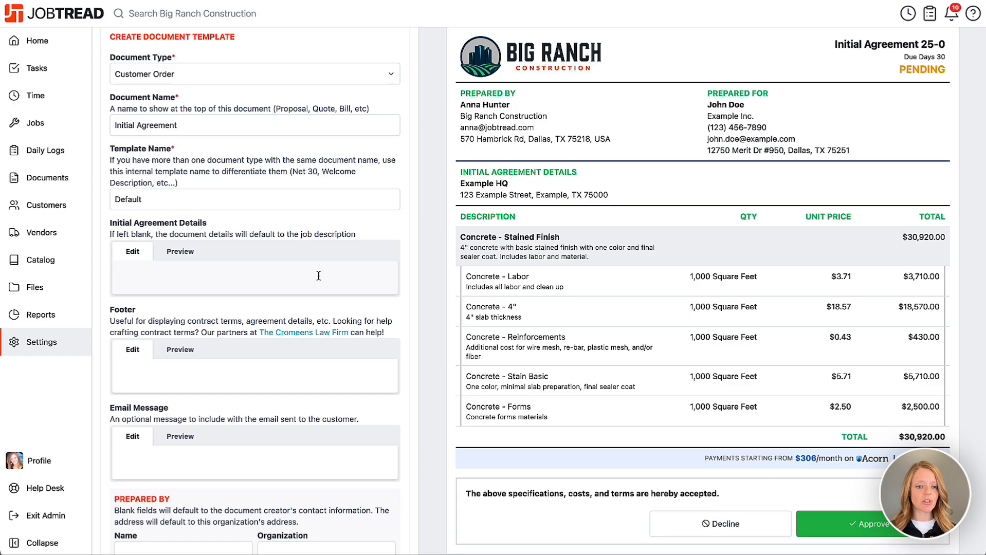
text(Pl)
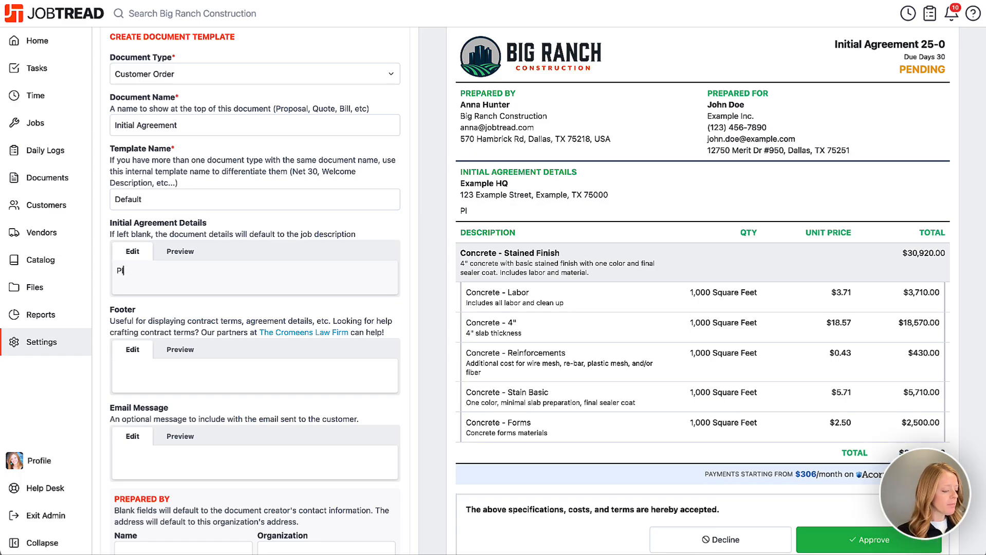
text(ease agre)
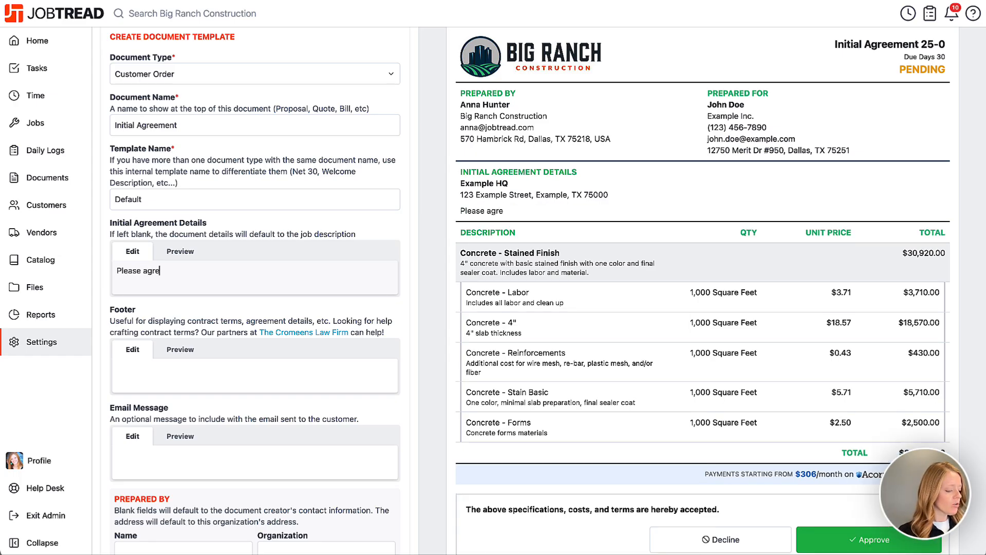
text(e to the c)
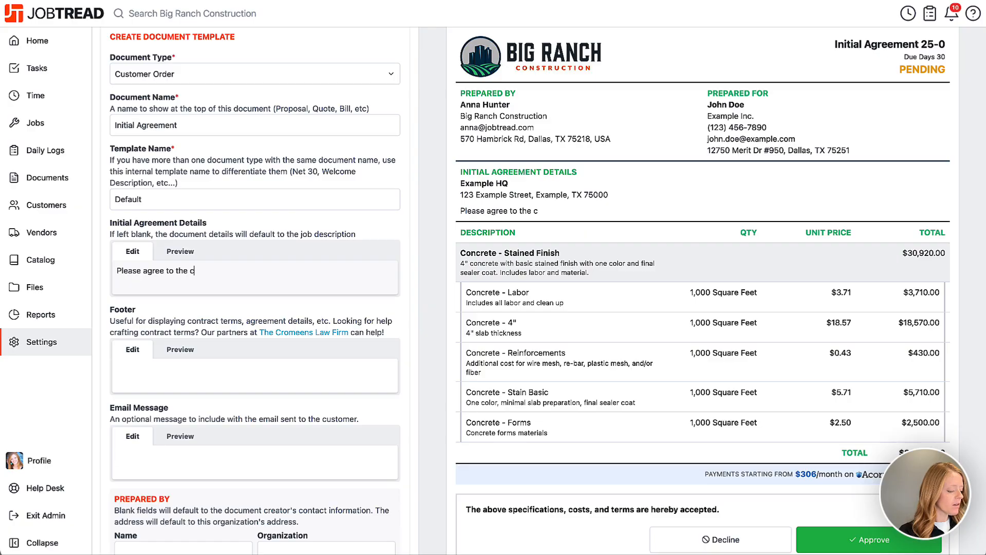
text(lauses below.)
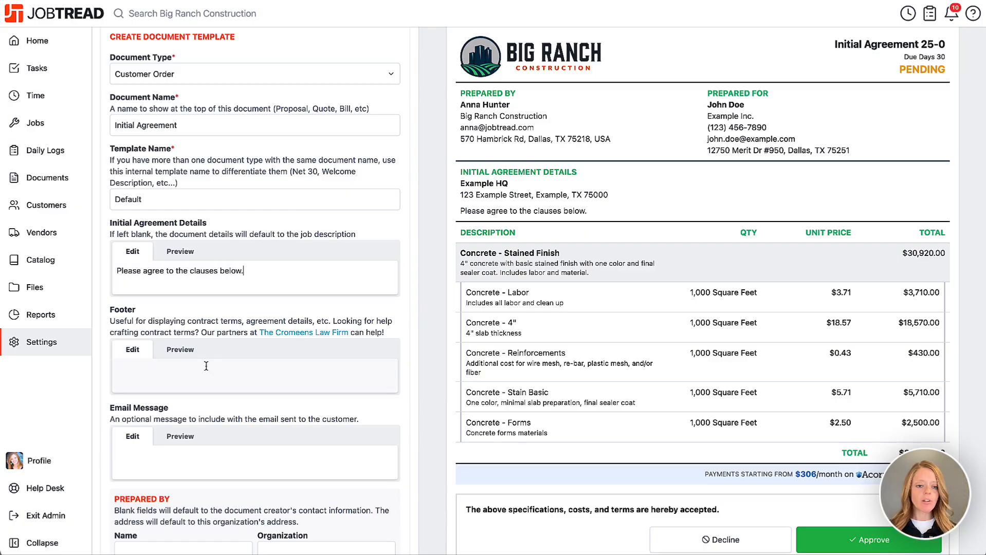
Add footer text with a # Terms and Conditions heading, ### Design plan and ### Payment Terms subheadings, and lorem ipsum paragraphs under each
scroll(200, 372, down, 1)
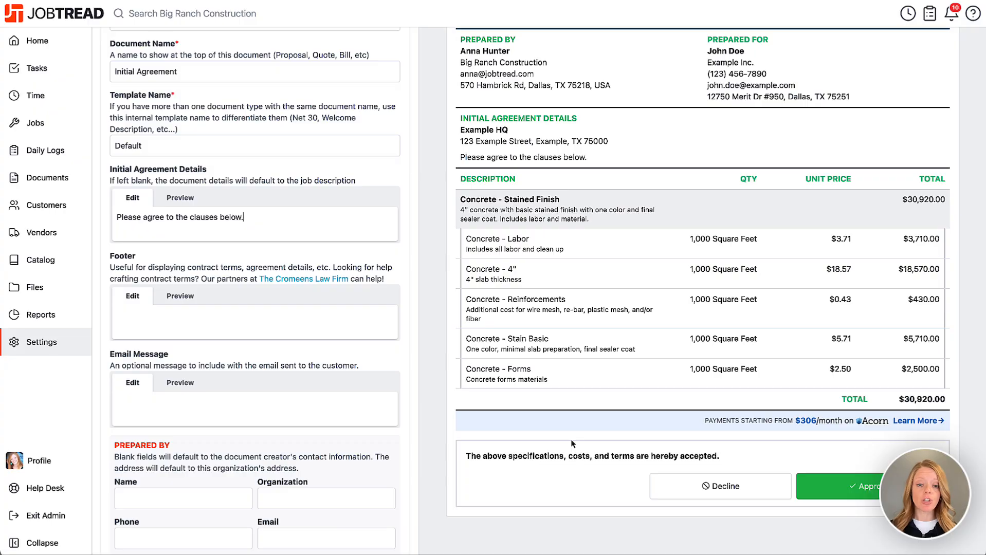
click(322, 321)
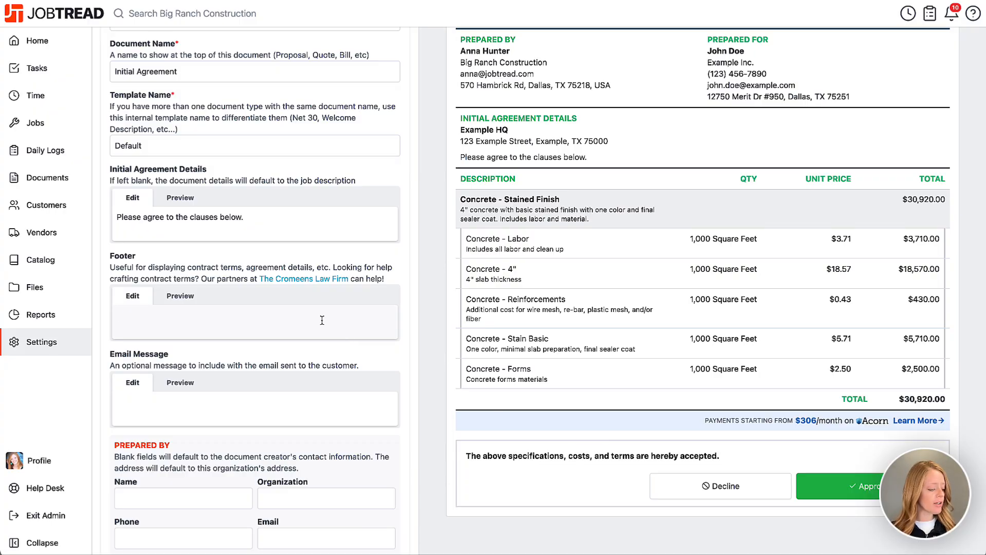
text(#Terms and Conditions  Lorem ipsum dolor sit amet, consectetur adipiscing elit, sed do eiusmod tempor incididunt ut labore et dolore magna aliqua. Ut enim ad minim veniam, quis nostrud exercitation ullamco laboris nisi ut aliquip ex ea commodo consequat. Duis aute irure dolor in reprehenderit in voluptate velit esse cillum dolore eu fugiat nulla pariatur. Excepteur sint occaecat cupidatat non proident, sunt in culpa qui officia deserunt mollit anim id est laborum.  ###Design plan  Lorem ipsum dolor sit amet, consectetur adipiscing elit, sed do eiusmod tempor incididunt ut labore et dolore magna aliqua. Ut enim ad minim veniam, quis nostrud exercitation ullamco laboris nisi ut aliquip ex ea commodo consequat. Duis aute irure dolor in reprehenderit in voluptate velit esse cillum dolore eu fugiat nulla pariatur. Excepteur sint occaecat cupidatat non proident, sunt in culpa qui officia deserunt mollit anim id est laborum.  ###Payment Terms  Lorem ipsum dolor sit amet, consectetur adipiscing elit, sed do eiusmod tempor incididunt ut labore et dolore magna aliqua. Ut enim ad minim veniam, quis nostrud exercitation ullamco laboris nisi ut aliquip ex ea commodo consequat. Duis aute irure dolor in reprehenderit in voluptate velit esse cillum dolore eu fugiat nulla pariatur. Excepteur sint occaecat cupidatat non proident, sunt in culpa qui officia deserunt mollit anim id est laborum.)
scroll(322, 320, down, 3)
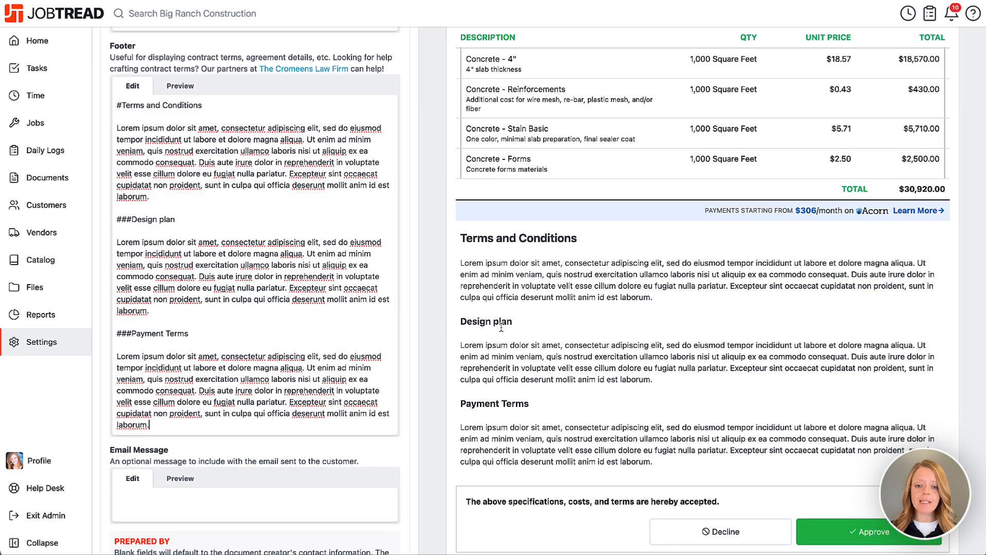
drag(488, 240, 549, 237)
click(549, 238)
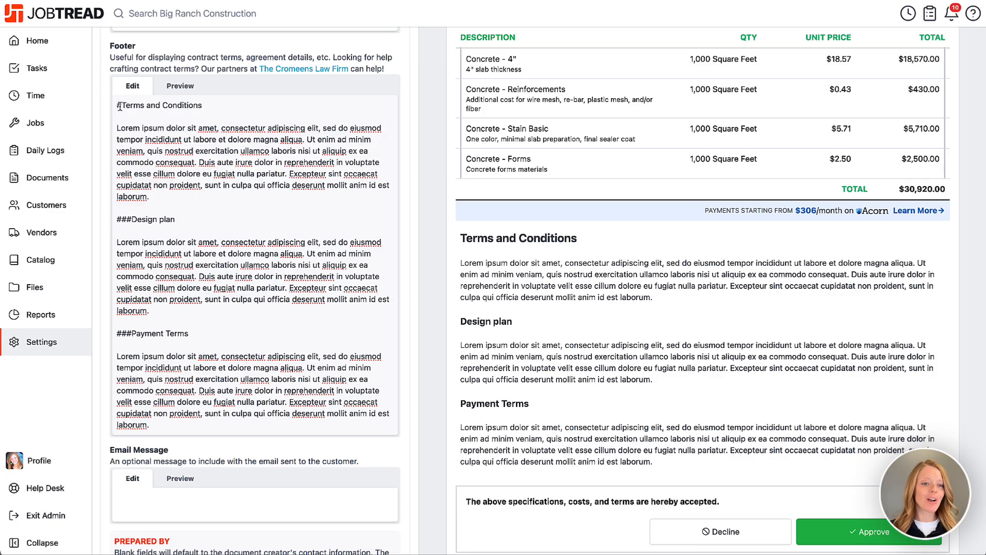
drag(116, 105, 140, 105)
drag(117, 219, 146, 220)
click(141, 219)
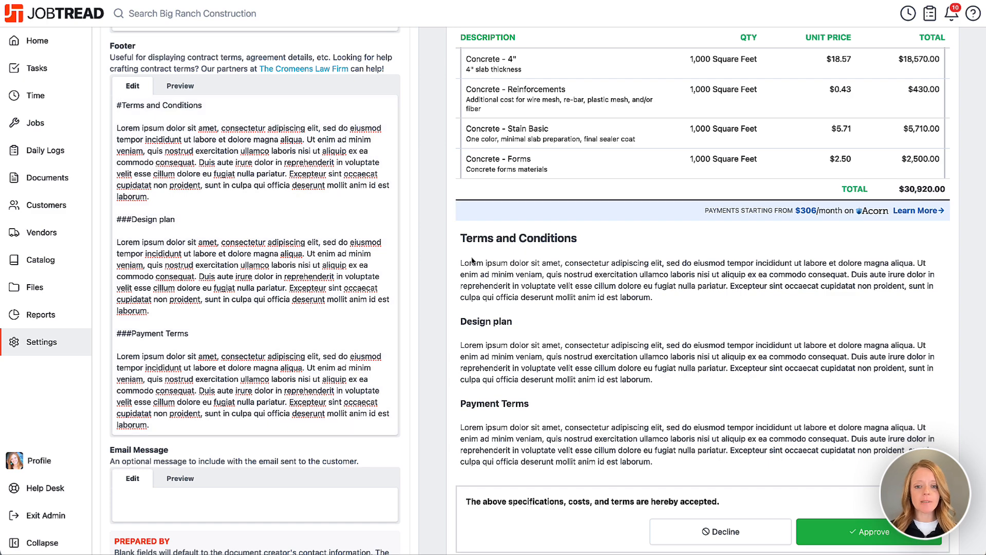
Try a fourth-level heading (####) for Terms and Conditions in the footer, and restore the single # heading
click(119, 105)
text(###)
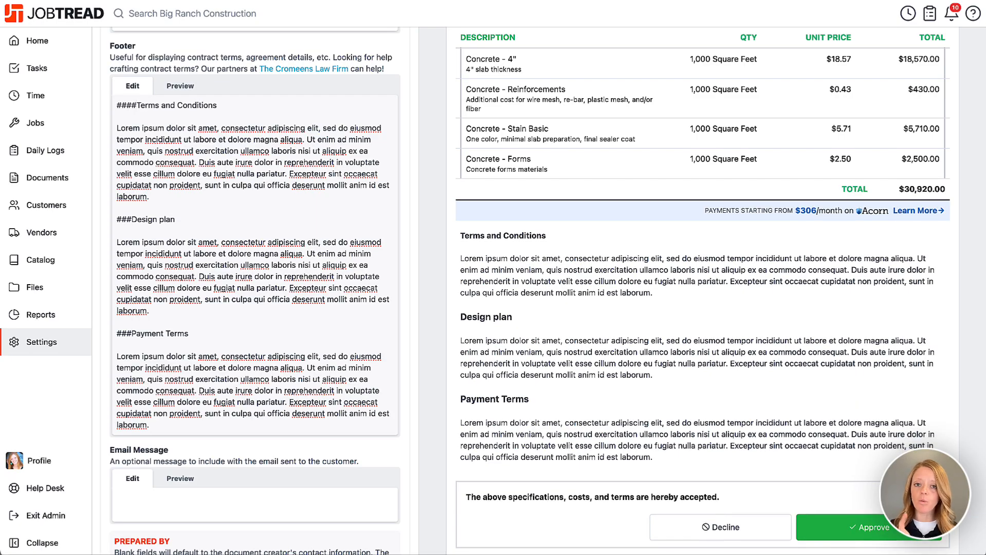
key(BackSpace)
key(BackSpace)
key(BackSpace)
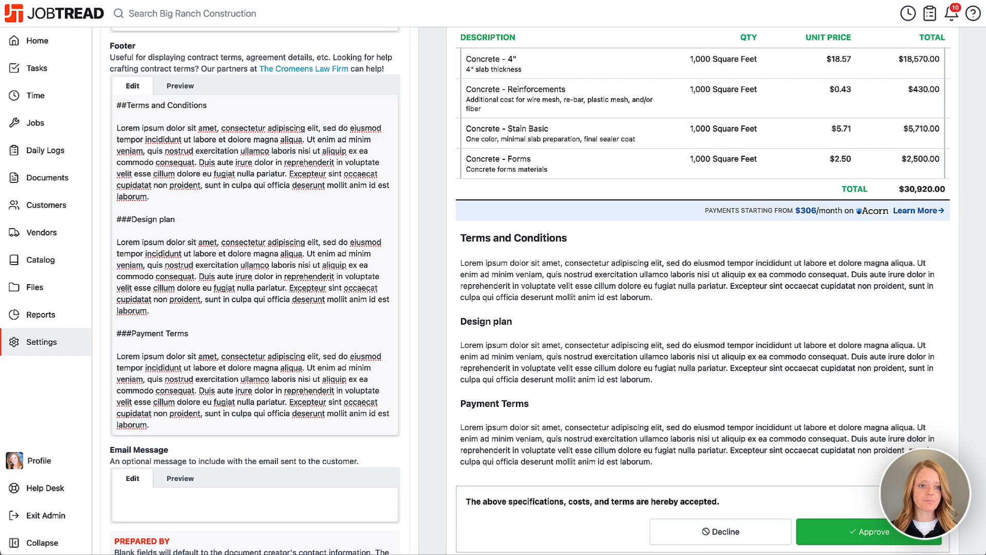
Create the Initial Agreement template with a blank email message and the remaining options at their defaults
scroll(273, 227, down, 6)
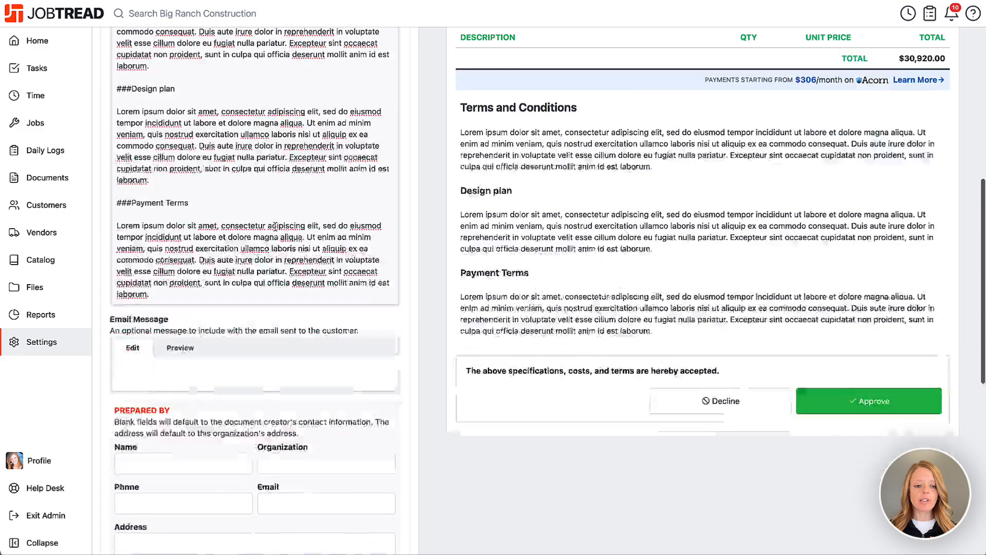
click(234, 191)
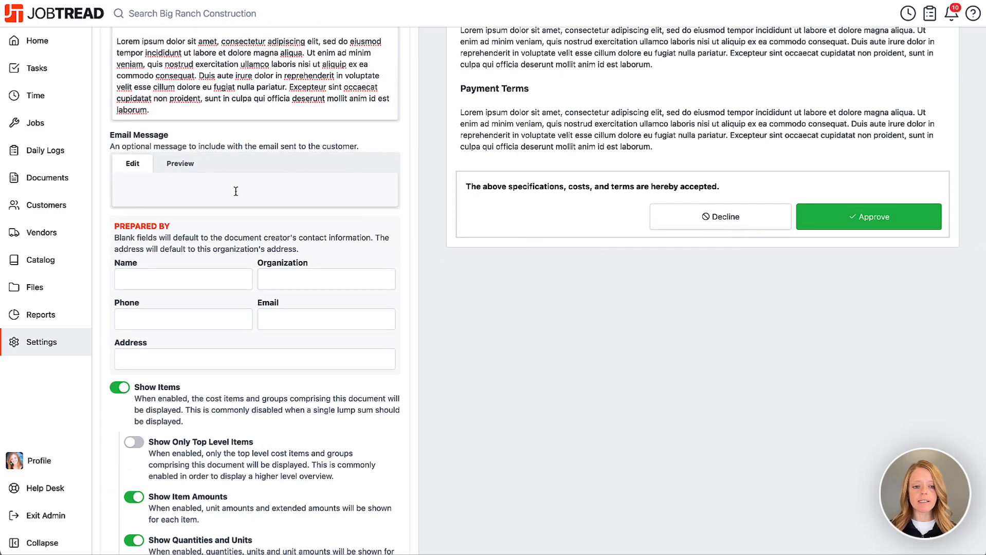
scroll(235, 191, down, 5)
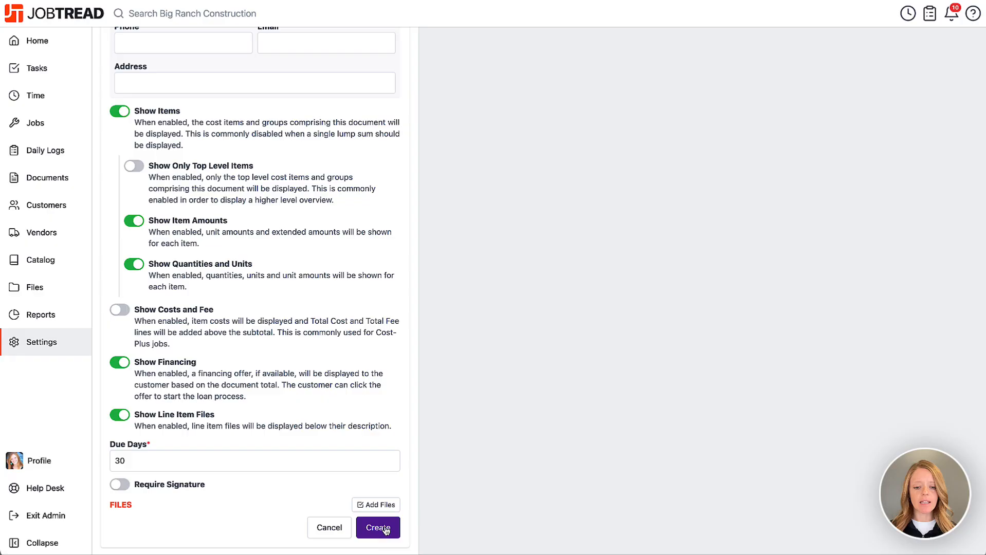
click(379, 530)
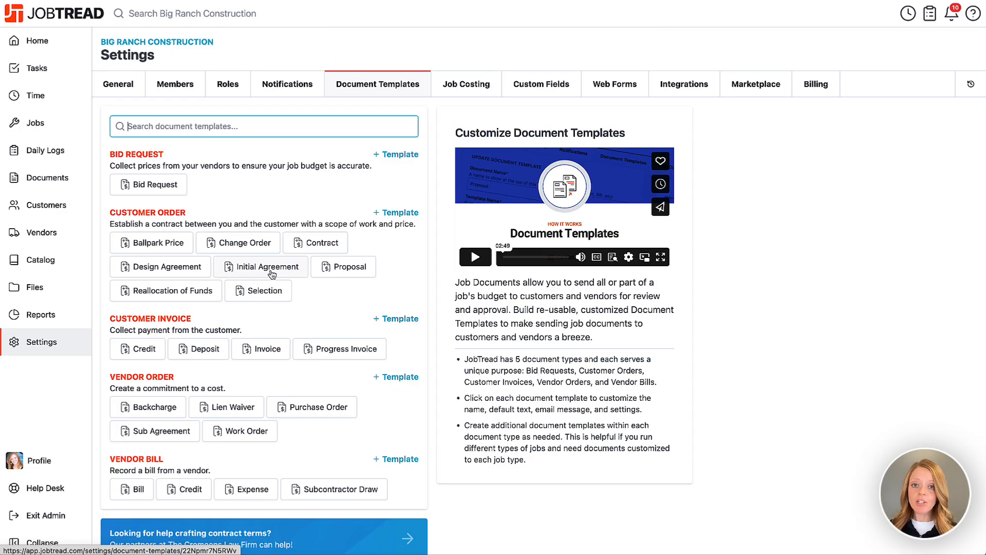
Open Job 5315 and create an Initial Agreement document for it without selecting any cost groups
click(73, 127)
click(351, 255)
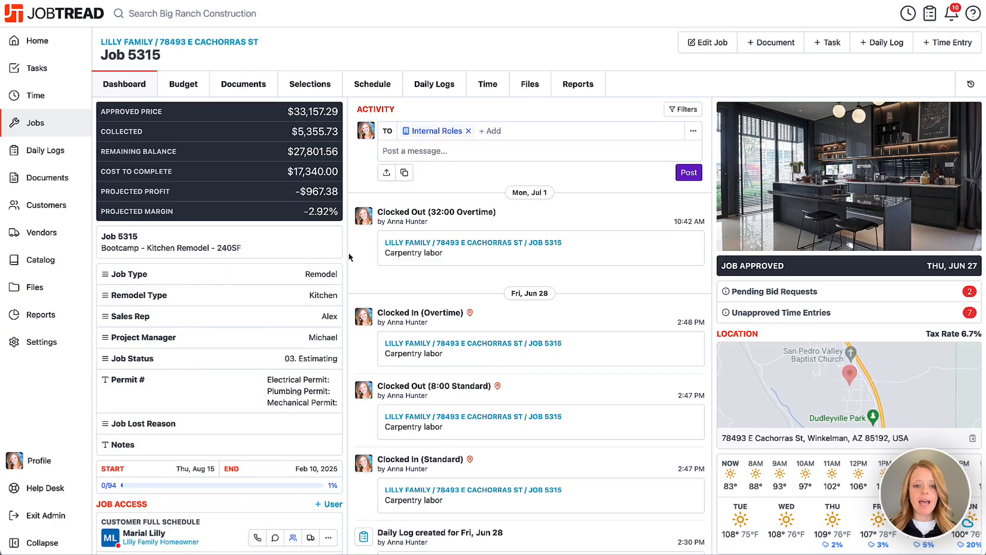
click(783, 45)
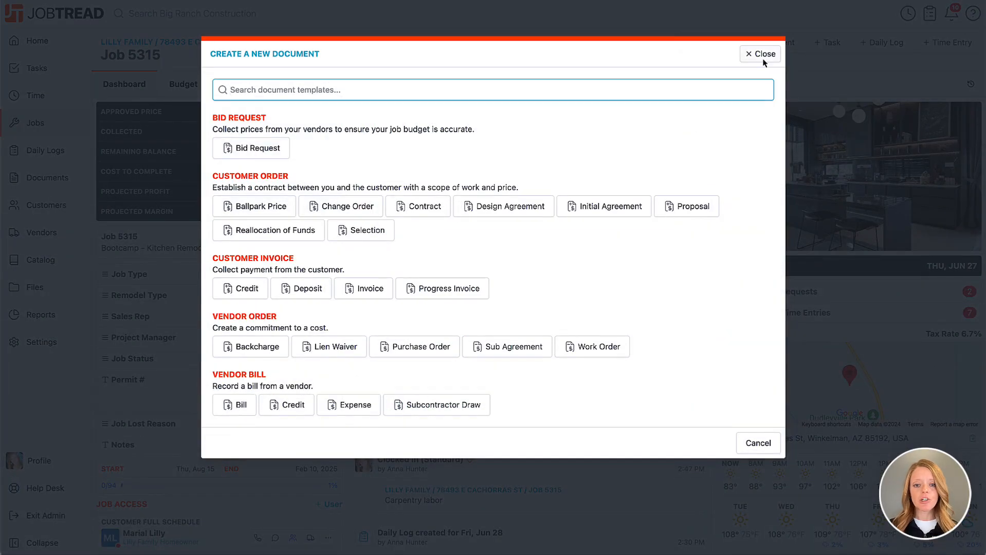
click(614, 212)
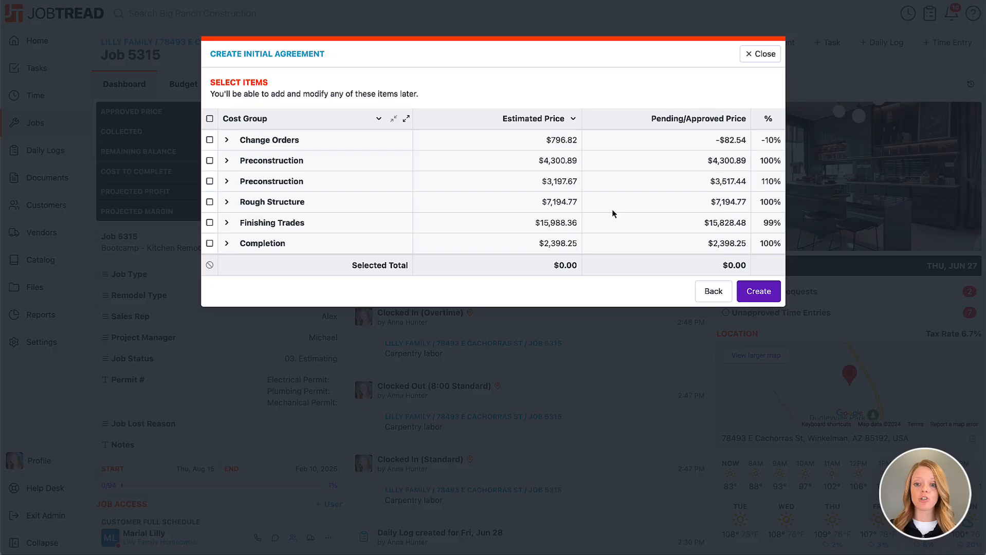
click(759, 291)
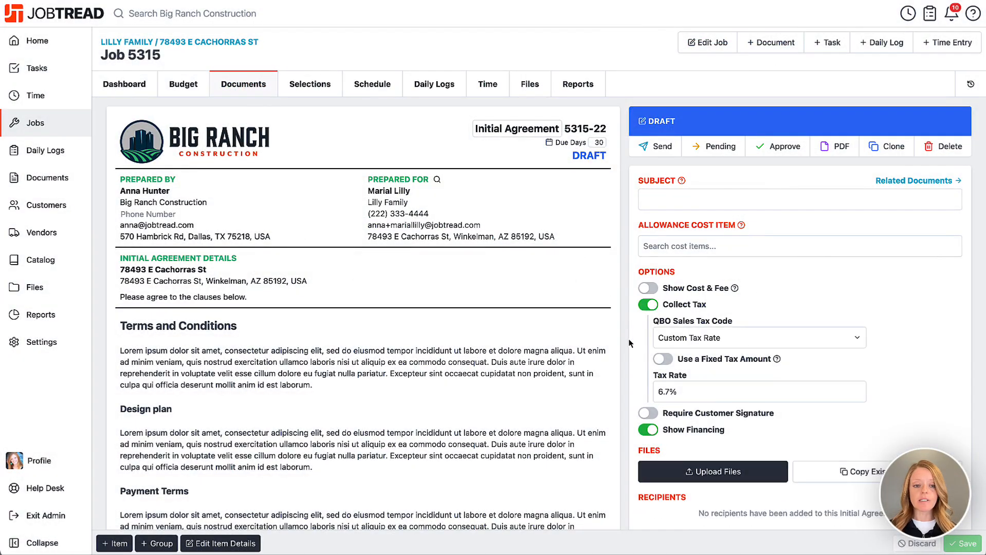
Require the customer's signature on the draft Initial Agreement and check the signature block below the terms
scroll(630, 343, down, 2)
scroll(630, 343, down, 2)
scroll(404, 322, up, 4)
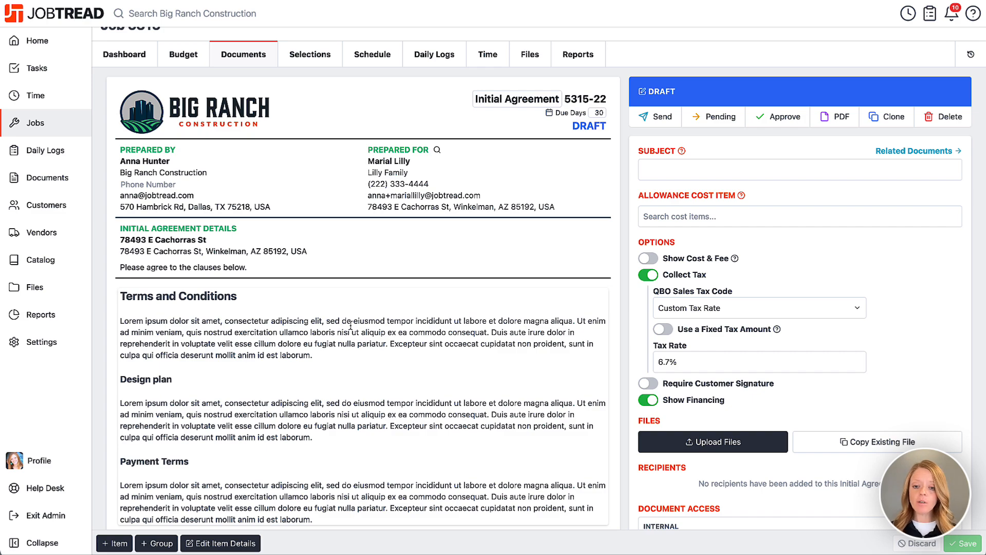
click(649, 384)
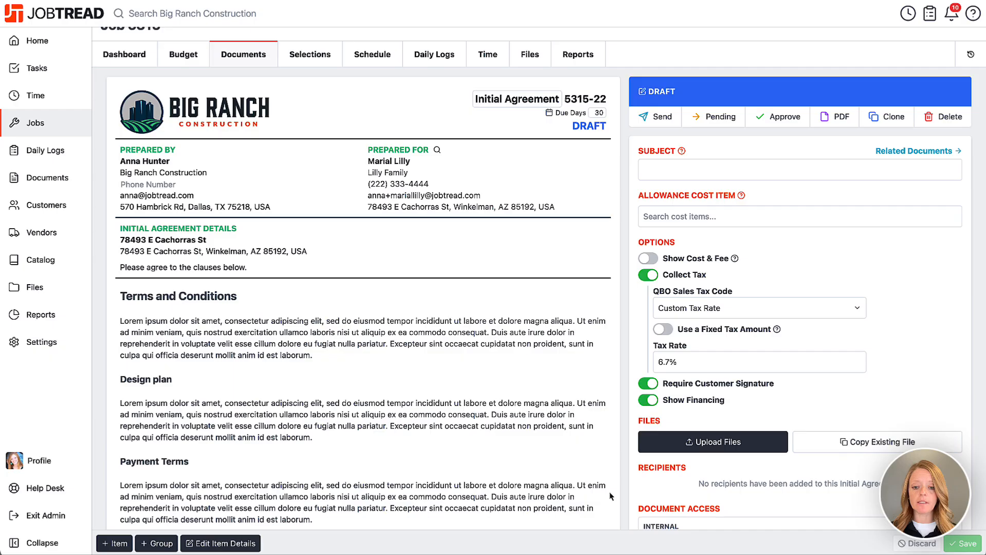
scroll(609, 494, down, 3)
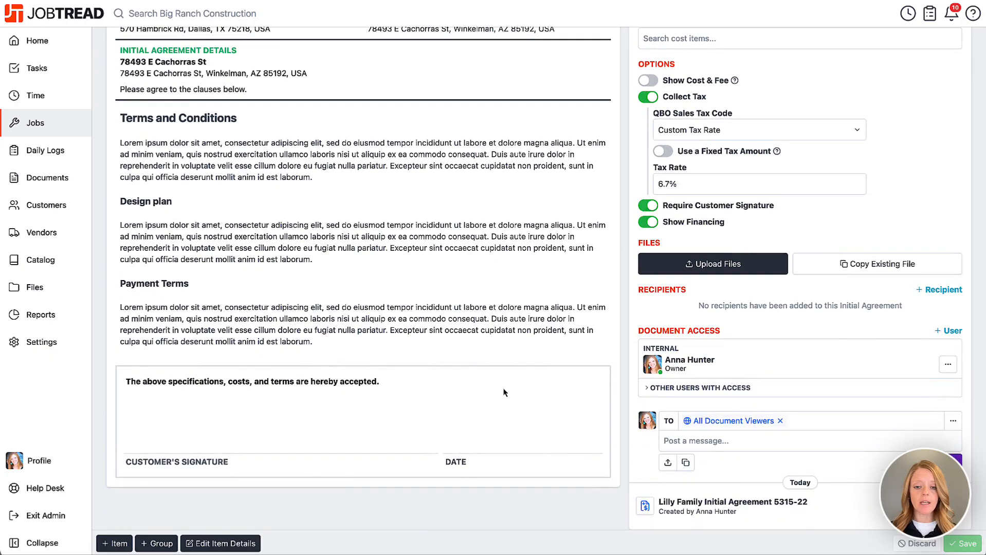
scroll(503, 392, up, 4)
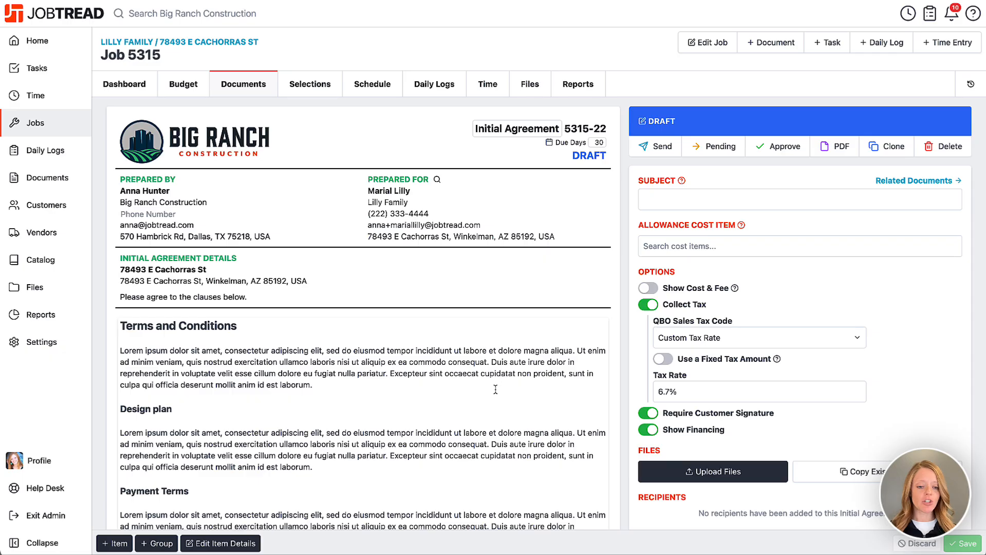
Open the agreement's item details and start a new cost group named Clauses, leaving its description blank
click(241, 547)
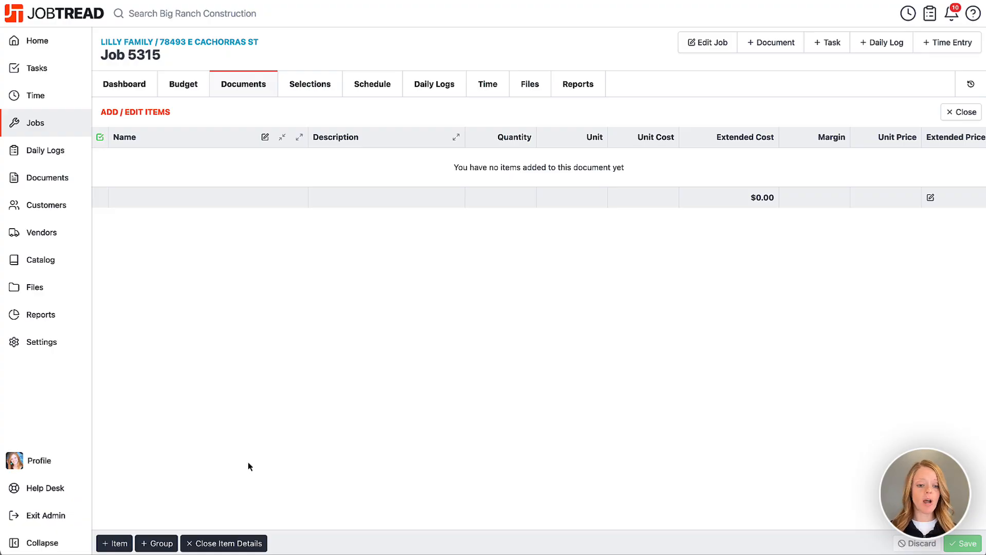
click(159, 545)
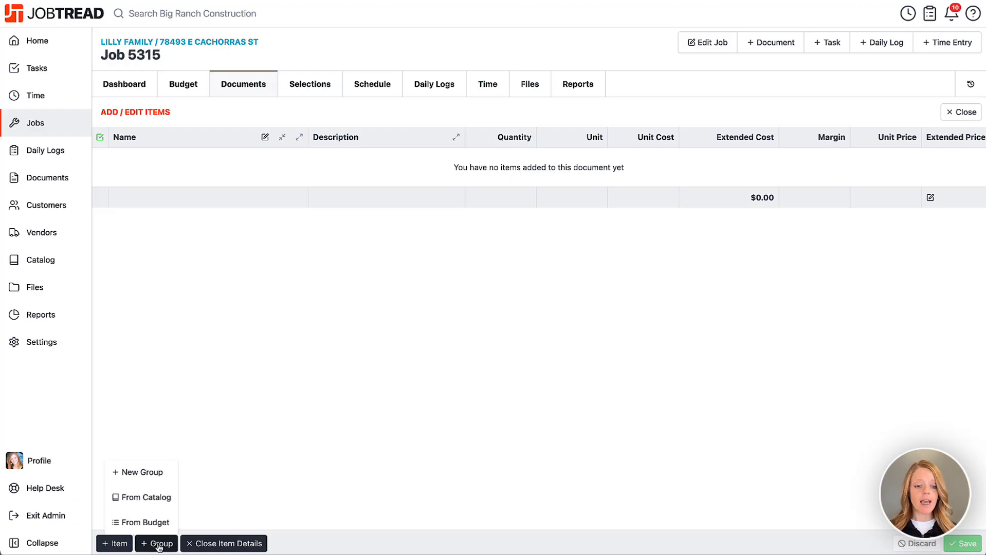
click(152, 476)
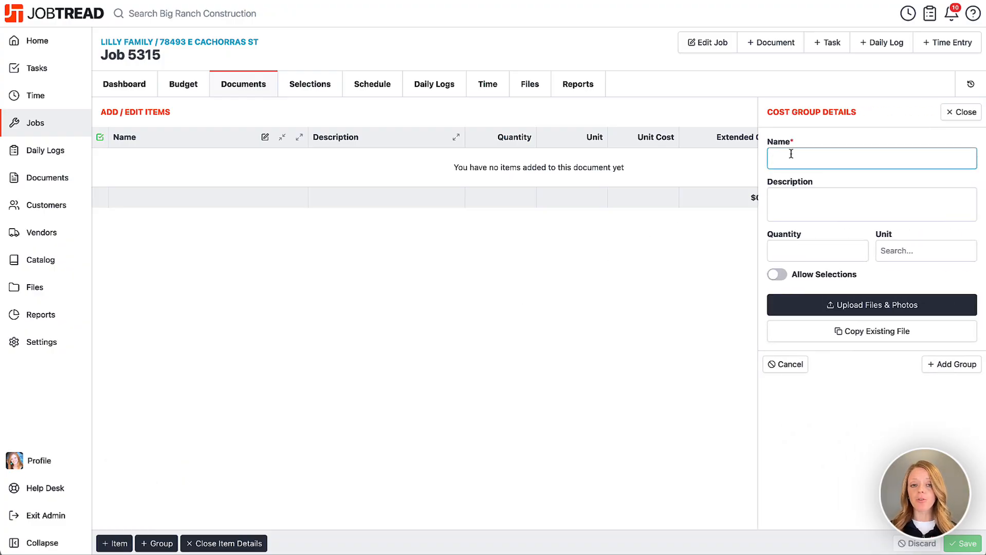
text(Clauses)
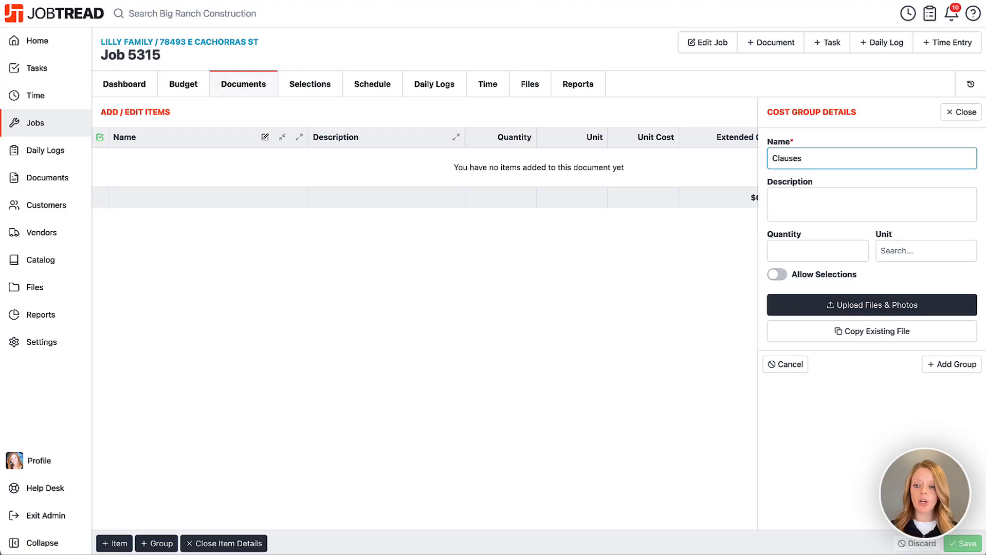
click(820, 199)
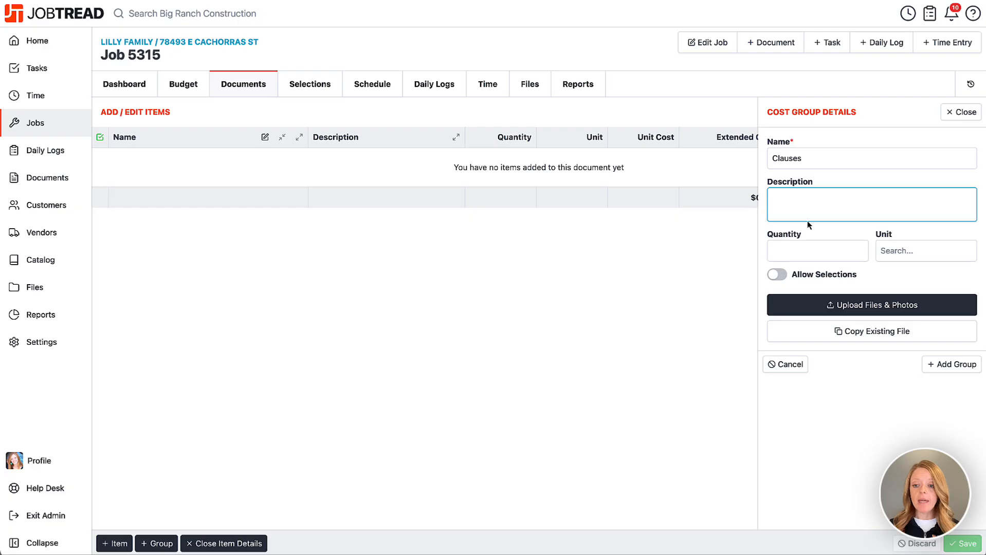
Allow selections on the Clauses group with 3 required and 3 allowed, and add the group to the agreement
click(778, 275)
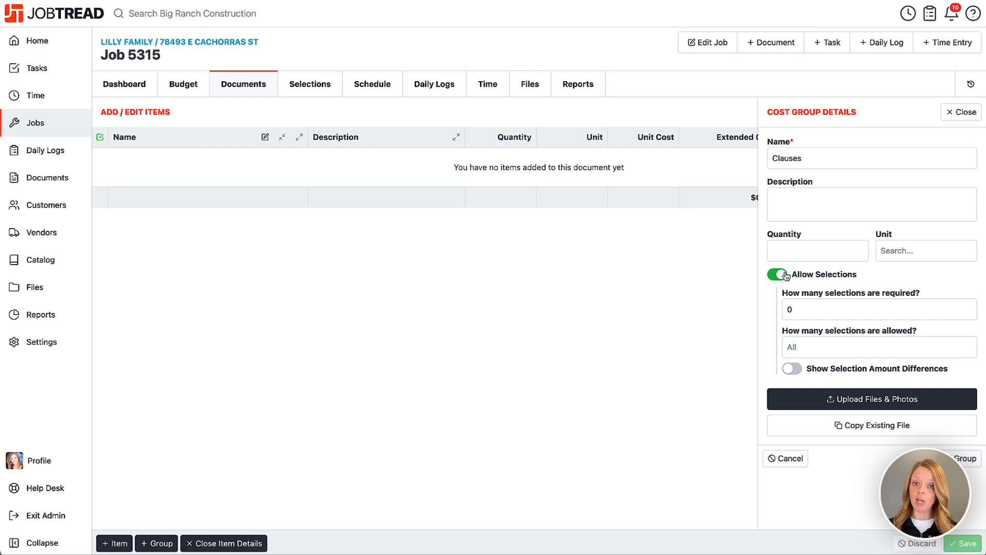
click(802, 310)
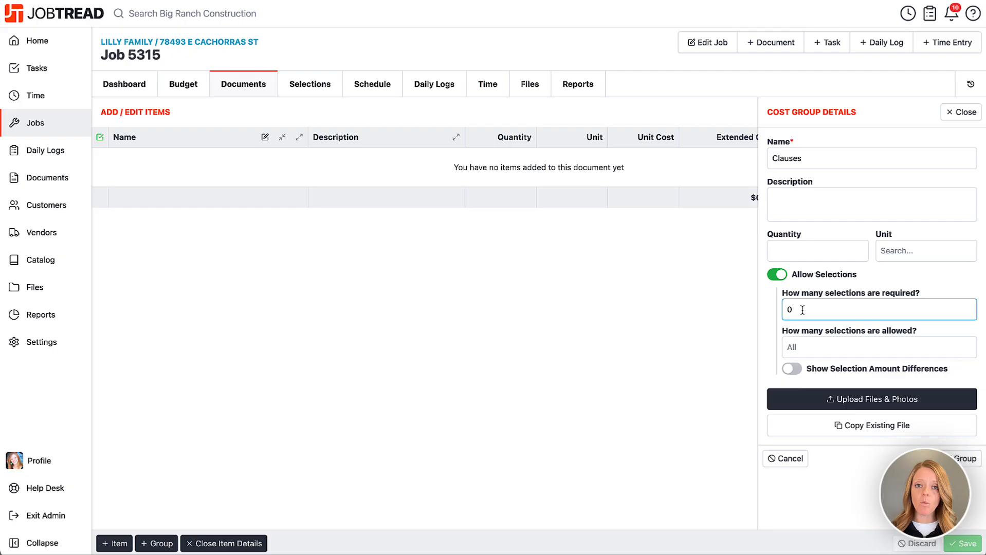
drag(795, 310, 780, 315)
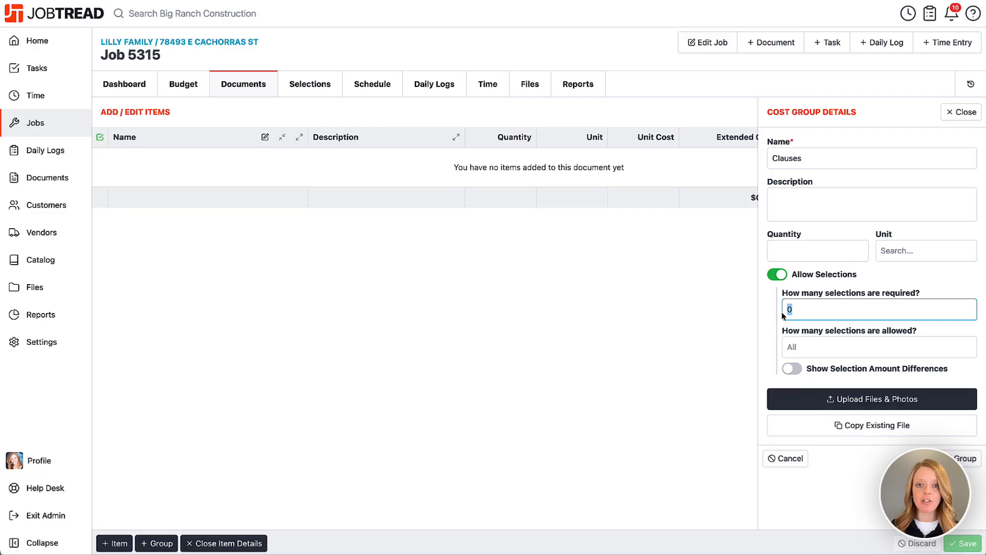
text(3)
click(801, 347)
text(3)
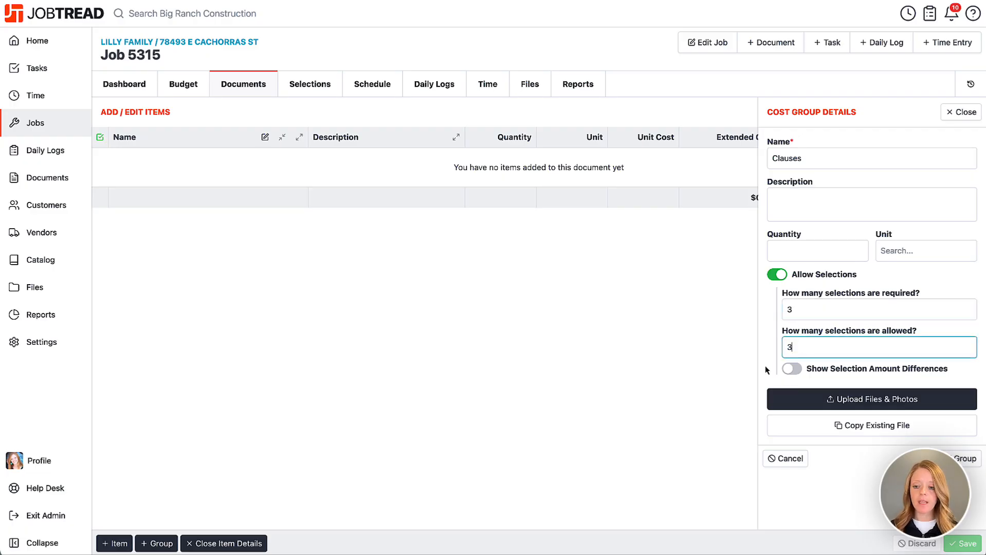
click(952, 459)
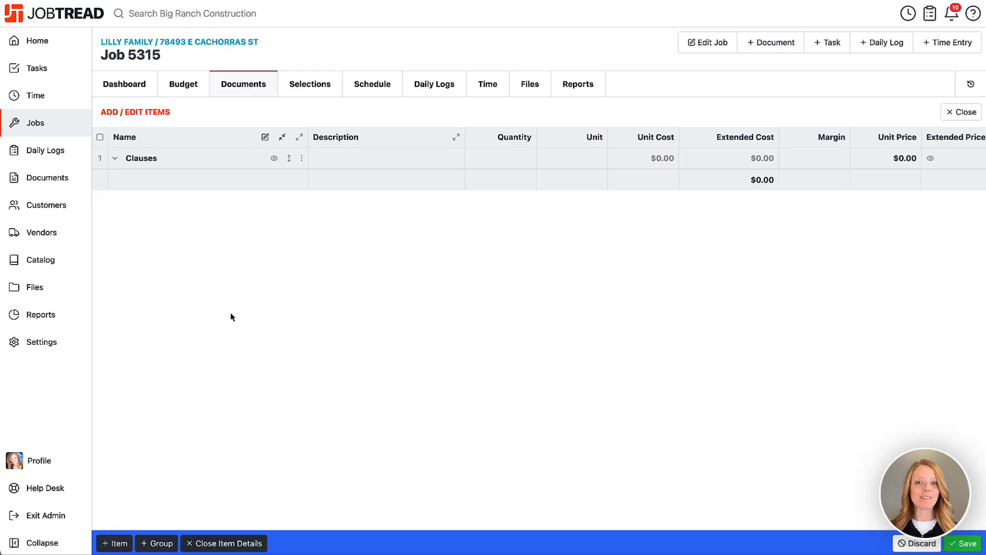
Start a new cost item named Clause 1 with a Lorem ipsum placeholder paragraph as its description
click(112, 545)
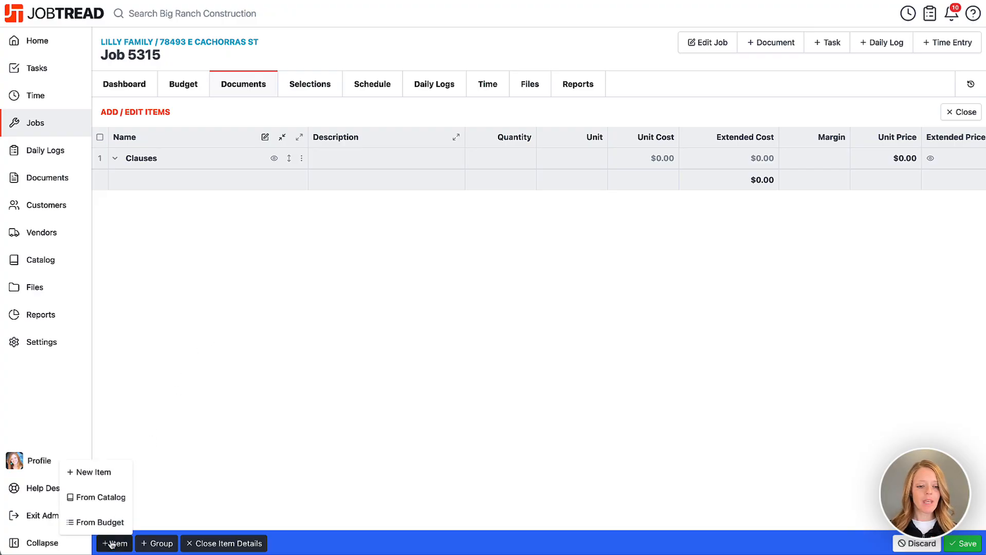
click(103, 479)
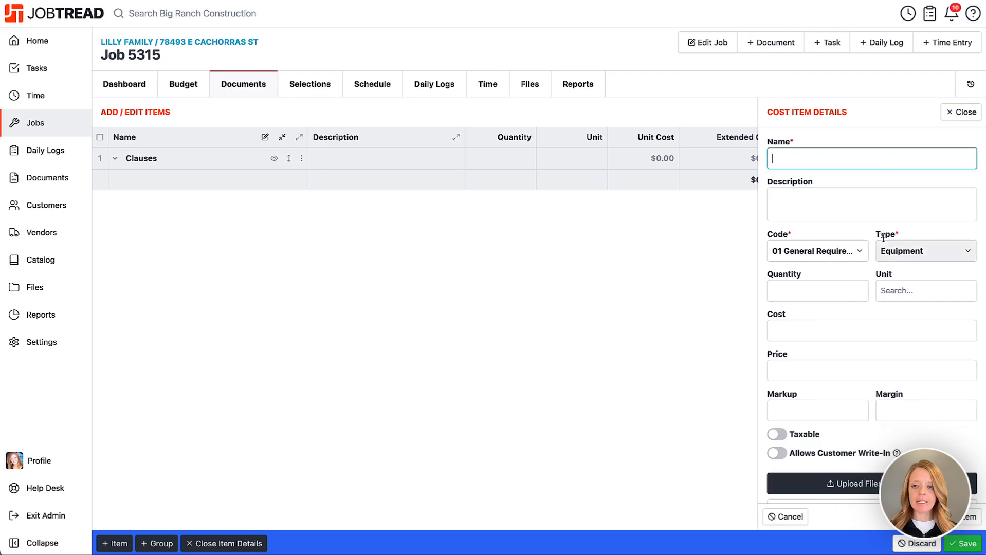
text(Clause 1)
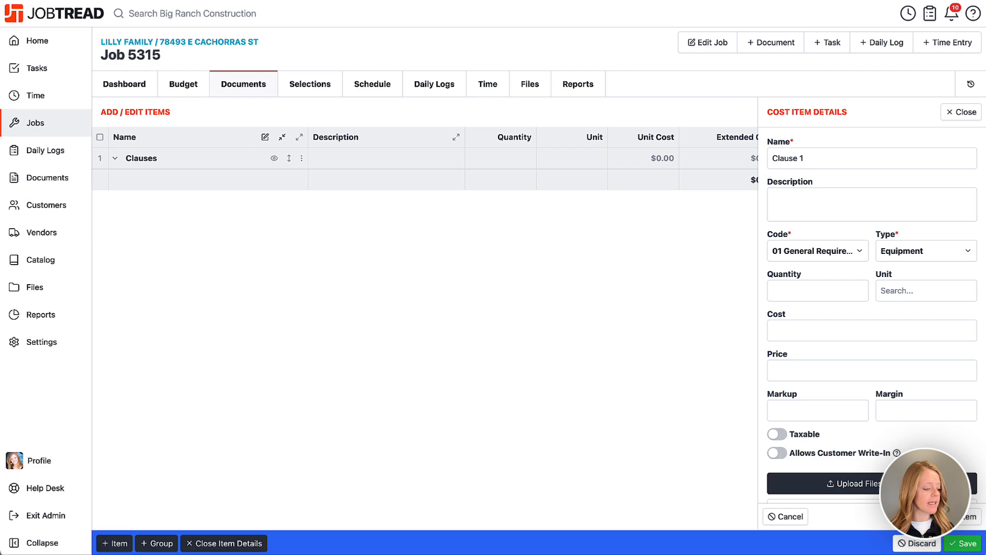
click(837, 197)
text(Lorem ipsum dolor sit amet, consectetur adipiscing elit, sed do eiusmod tempor incididunt ut labore et dolore magna aliqua. Ut enim ad minim veniam, quis nostrud exercitation ullamco laboris nisi ut aliquip ex ea commodo consequat. Duis aute irure dolor in reprehenderit in voluptate velit esse cillum dolore eu fugiat nulla pariatur. Excepteur sint occaecat cupidatat non proident, sunt in culpa qui officia deserunt mollit anim id est laborum.)
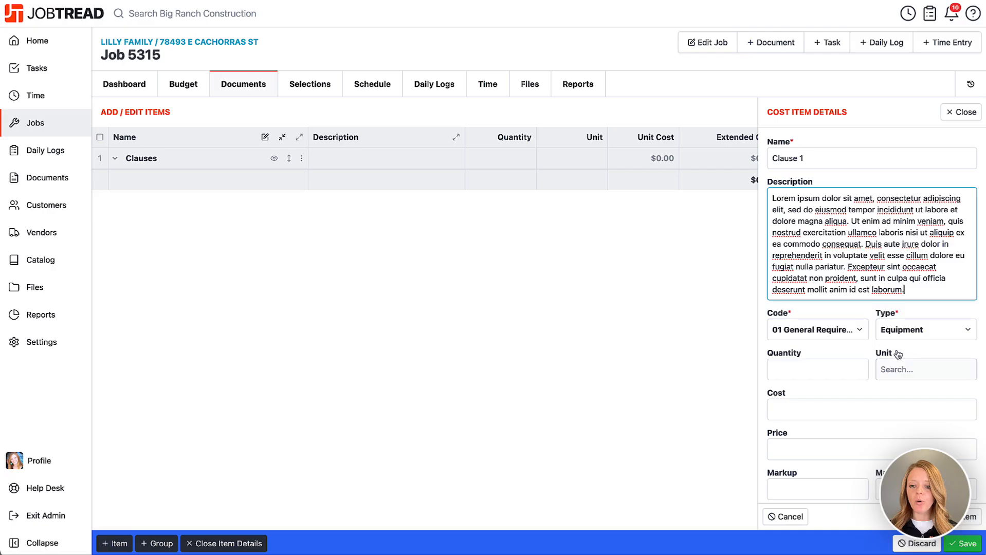
Give Clause 1 a quantity of 1 with unit cost and unit price of 0, and add the item
scroll(898, 355, down, 3)
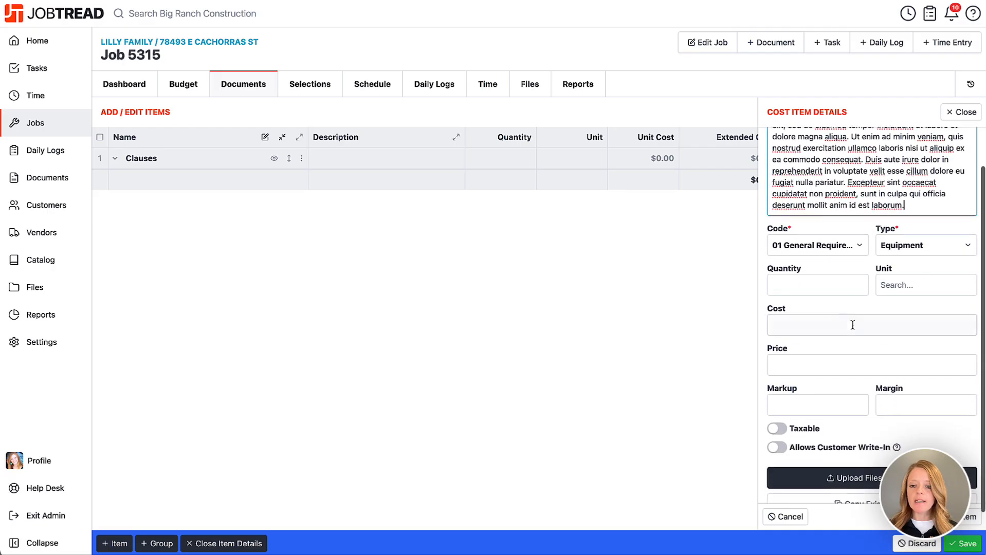
click(824, 288)
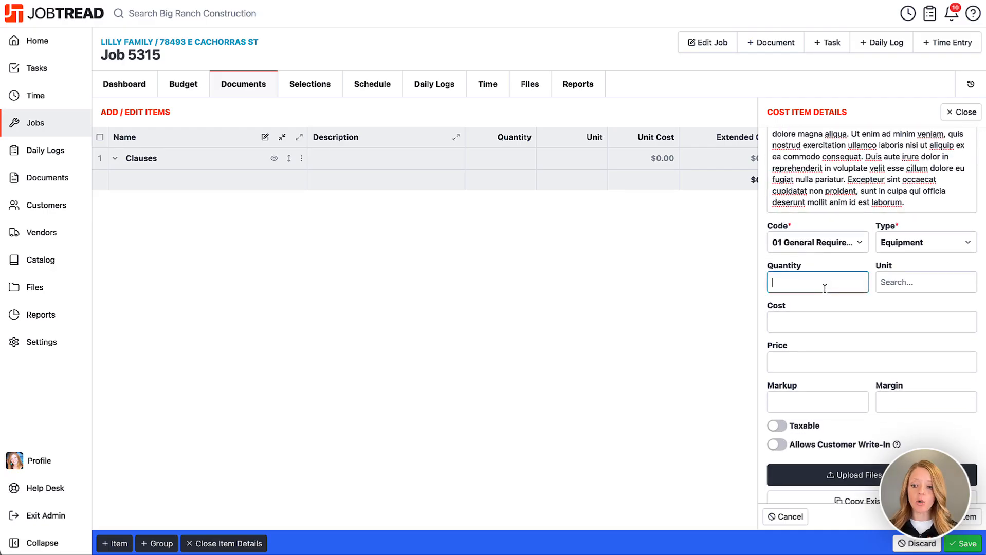
text(1)
click(813, 328)
text(0)
click(810, 357)
text(0)
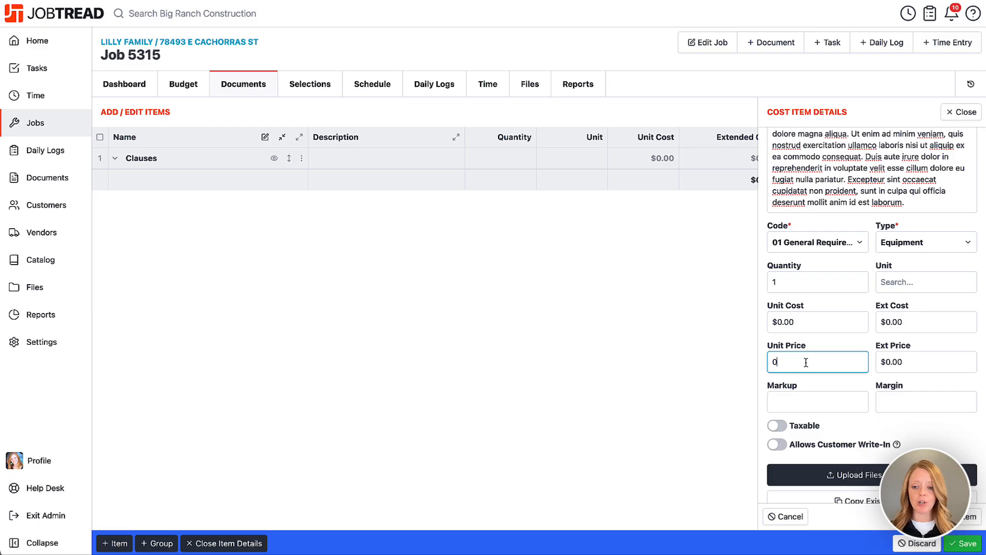
click(760, 403)
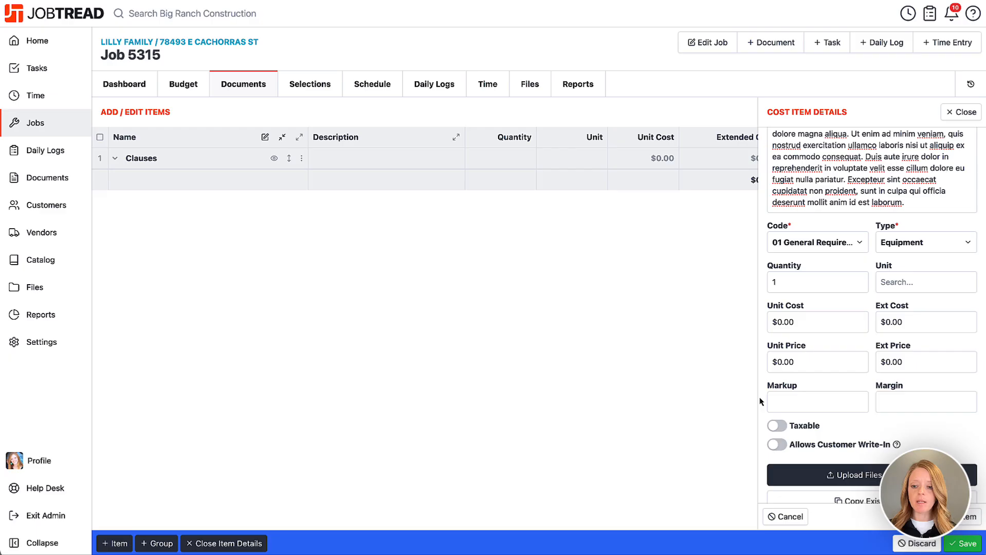
scroll(761, 402, down, 1)
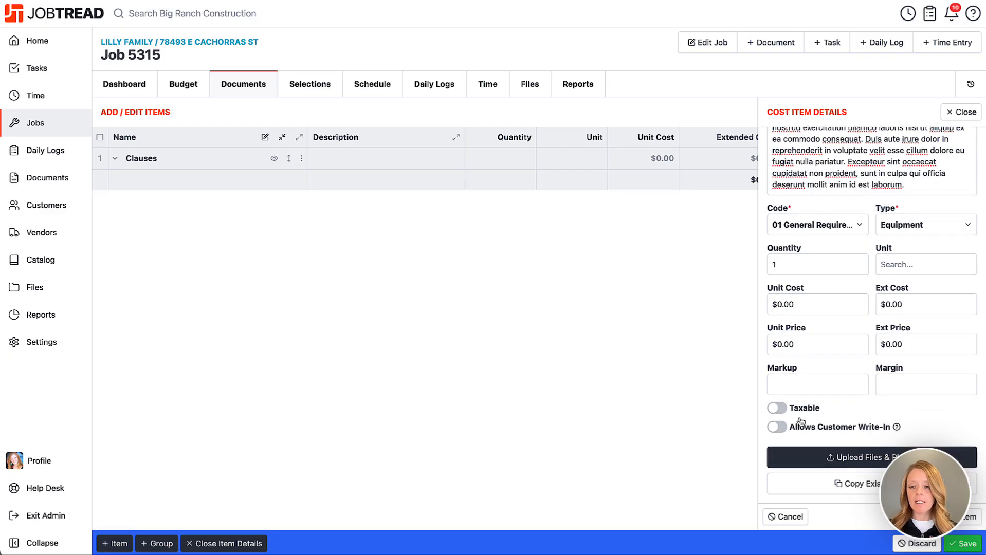
click(954, 517)
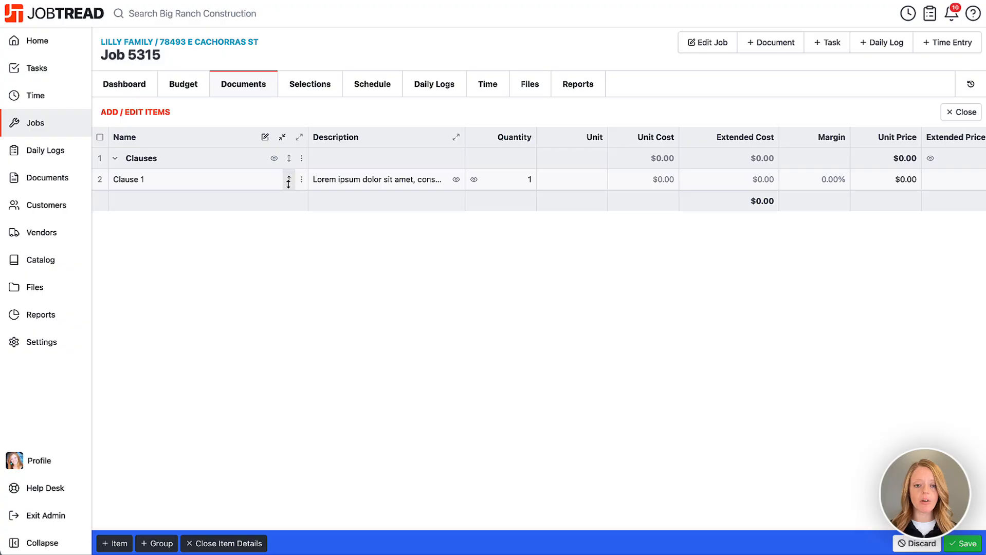
Move Clause 1 into the Clauses group and check the nesting by collapsing and expanding the group
drag(288, 184, 287, 159)
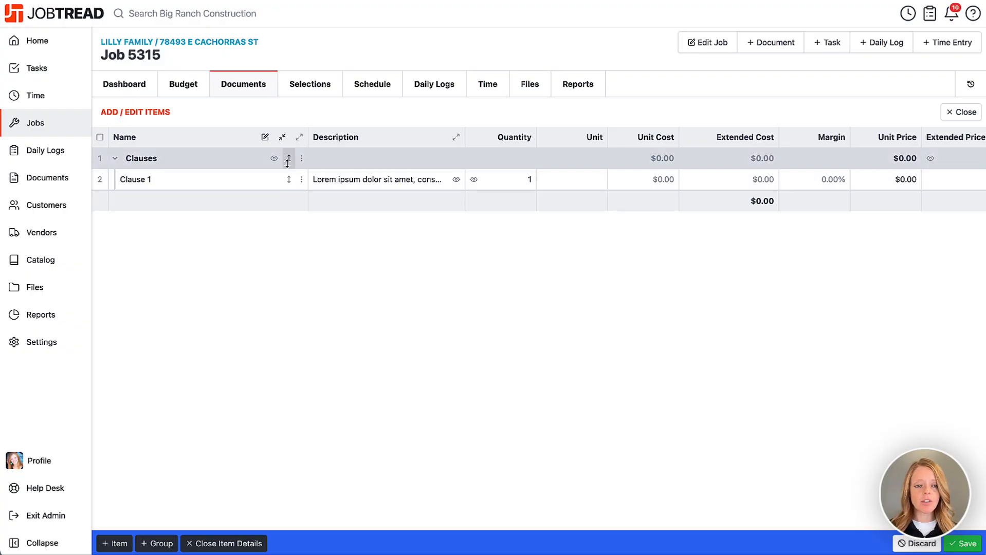
click(114, 159)
click(114, 162)
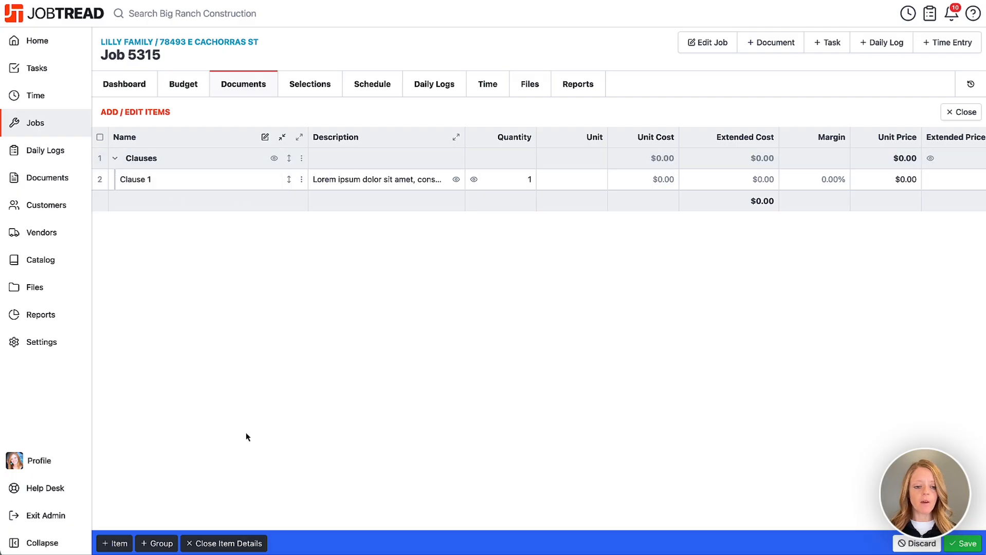
Start a new cost item named Clause 2 with the Lorem ipsum placeholder paragraph as its description
click(115, 544)
click(108, 477)
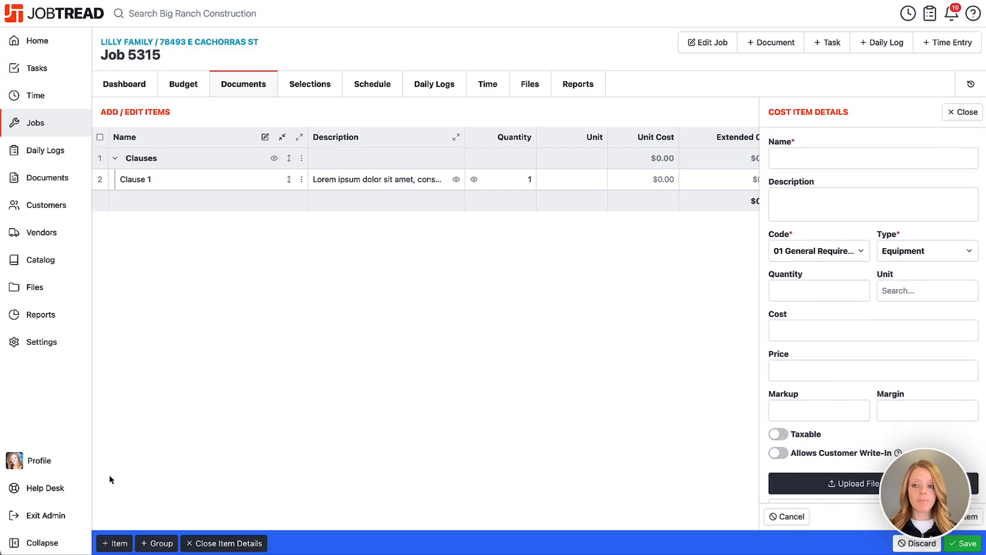
text(Clause )
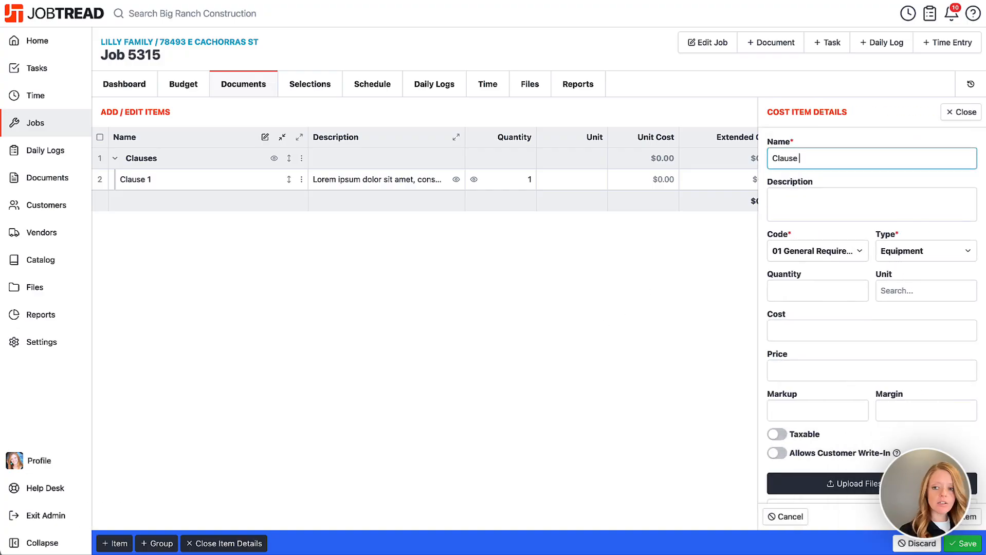
text(2)
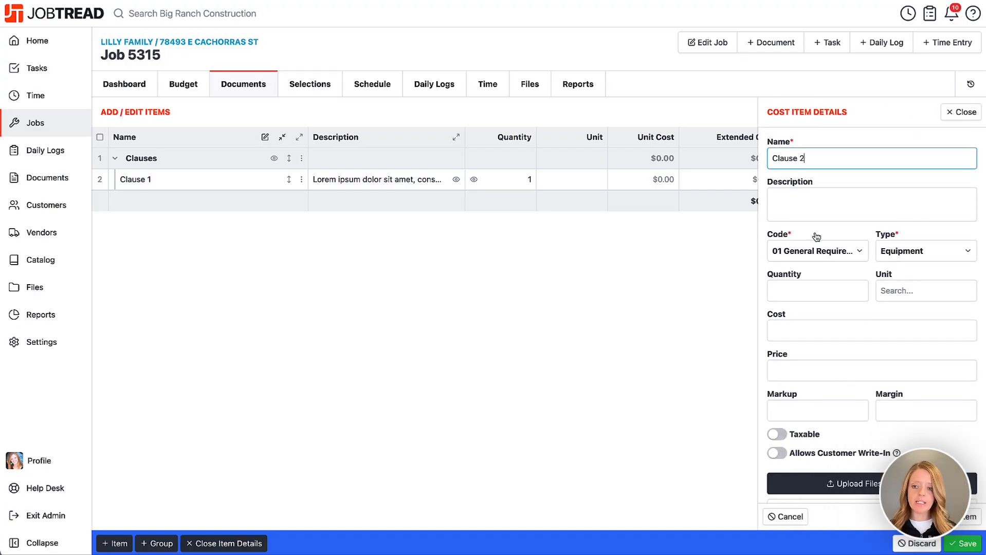
click(811, 205)
text(Lorem ipsum dolor sit amet, consectetur adipiscing elit, sed do eiusmod tempor incididunt ut labore et dolore magna aliqua. Ut enim ad minim veniam, quis nostrud exercitation ullamco laboris nisi ut aliquip ex ea commodo consequat. Duis aute irure dolor in reprehenderit in voluptate velit esse cillum dolore eu fugiat nulla pariatur. Excepteur sint occaecat cupidatat non proident, sunt in culpa qui officia deserunt mollit anim id est laborum.)
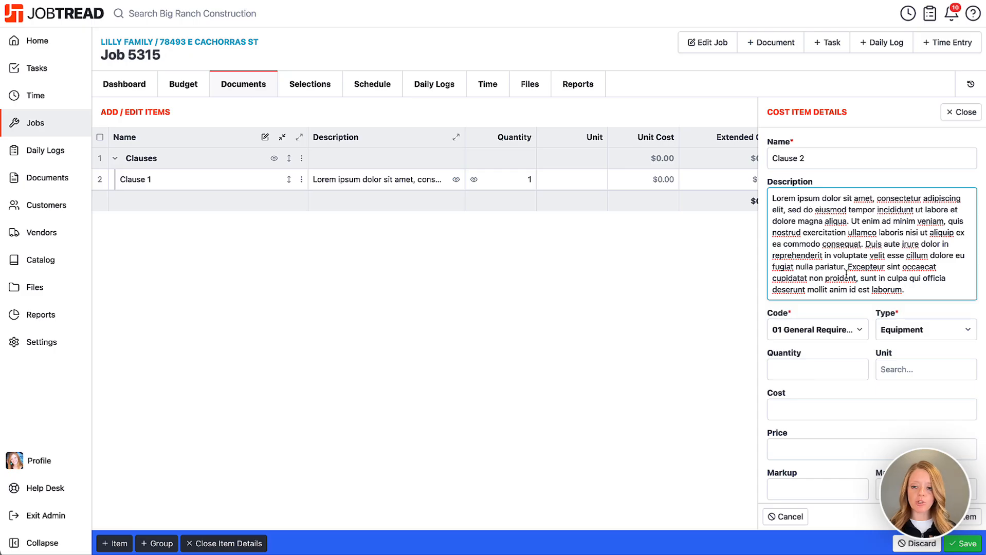
Add Clause 2 with quantity 1 and unit cost and price of 0, and place it in the Clauses group
click(828, 377)
text(1)
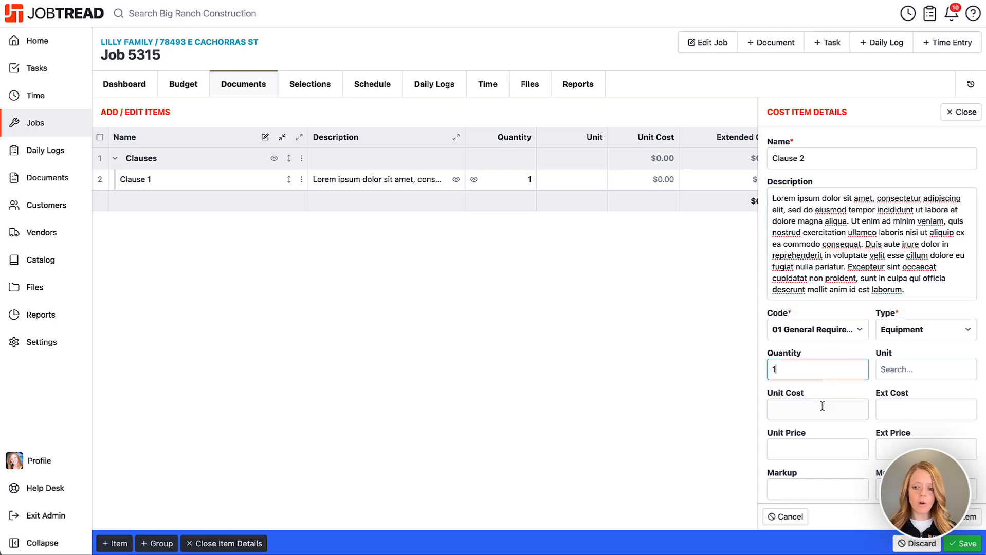
click(814, 415)
click(813, 450)
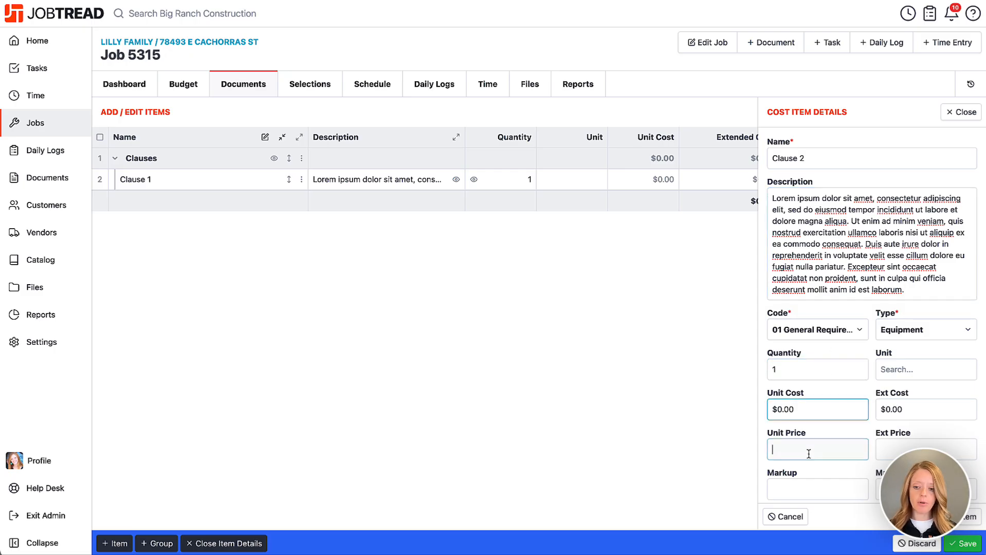
text(0)
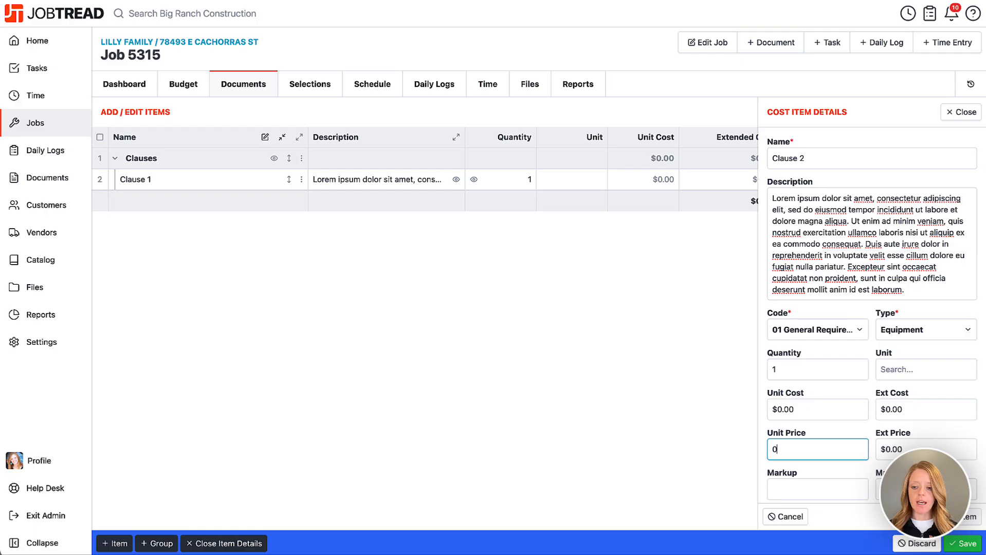
key(Return)
mouse_move(287, 203)
mouse_down()
mouse_move(287, 180)
mouse_move(297, 194)
mouse_up()
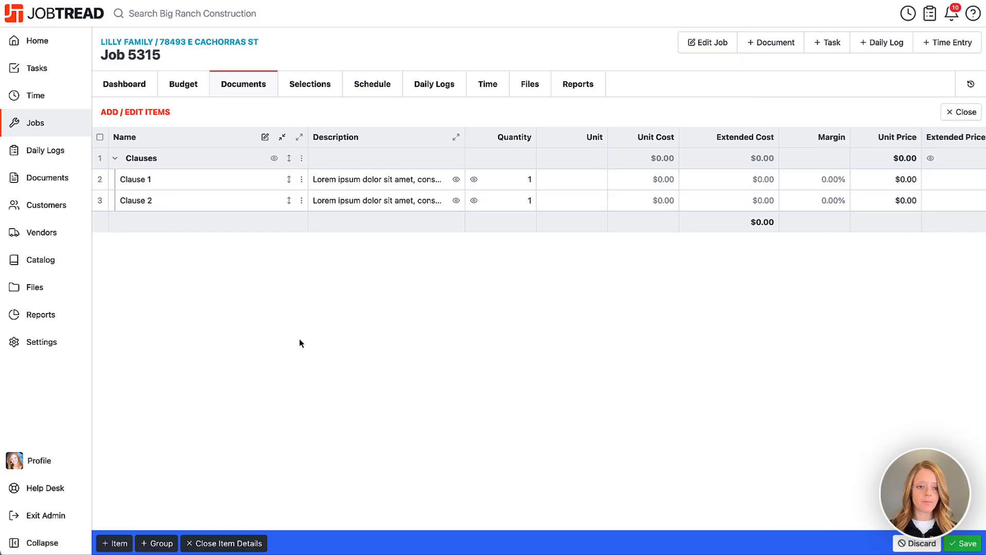
Start a new cost item named Clause 3 with the Lorem ipsum placeholder paragraph as its description
click(119, 543)
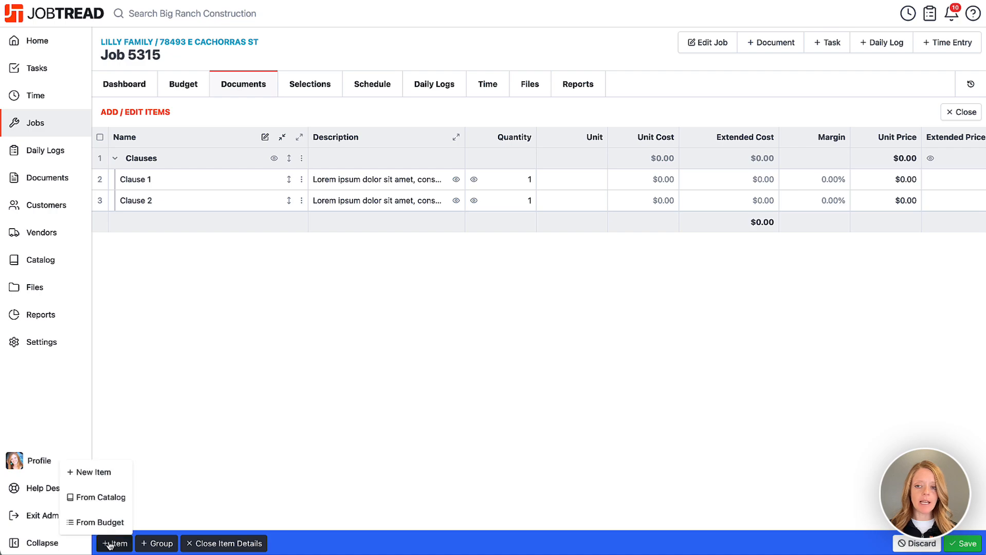
click(117, 472)
text(Clause 3)
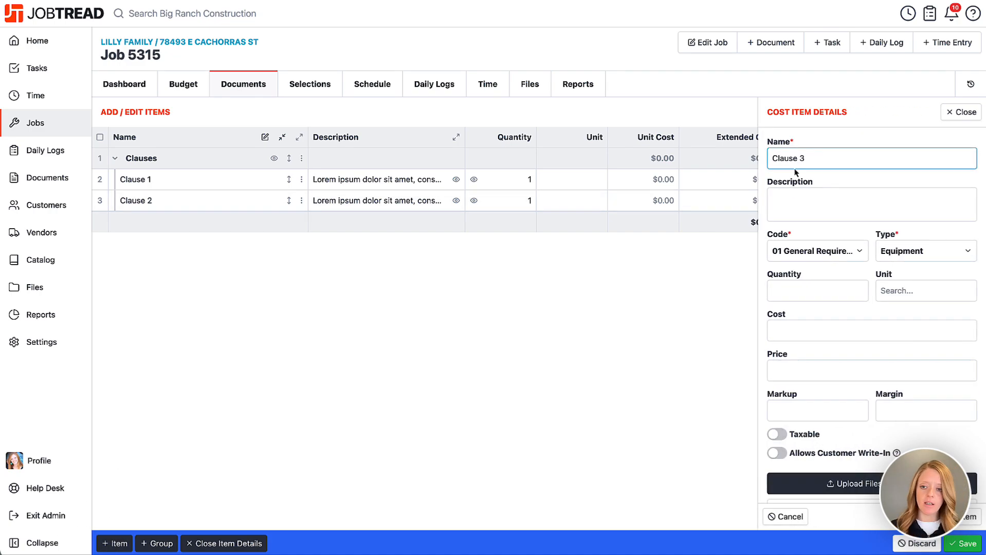
click(786, 199)
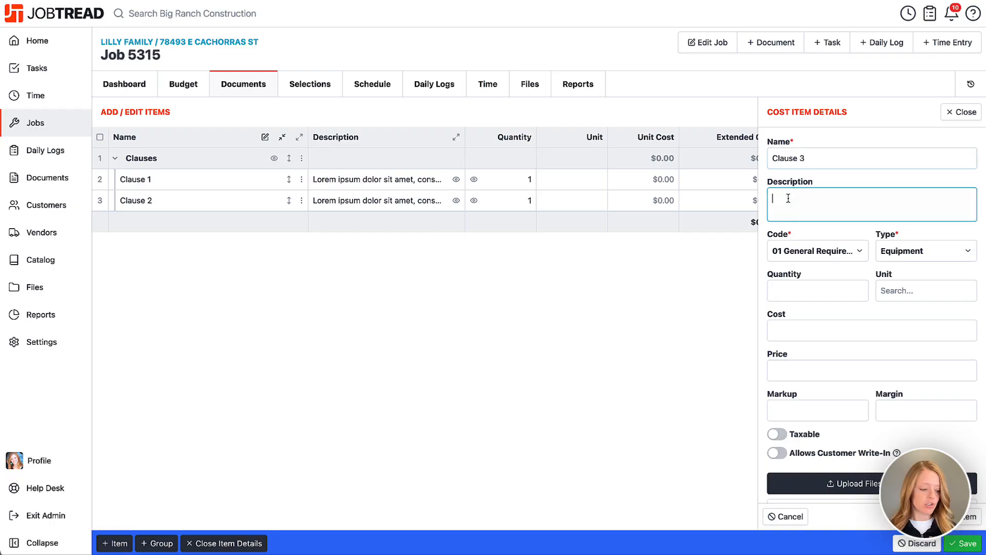
text(Lorem ipsum dolor sit amet, consectetur adipiscing elit, sed do eiusmod tempor incididunt ut labore et dolore magna aliqua. Ut enim ad minim veniam, quis nostrud exercitation ullamco laboris nisi ut aliquip ex ea commodo consequat. Duis aute irure dolor in reprehenderit in voluptate velit esse cillum dolore eu fugiat nulla pariatur. Excepteur sint occaecat cupidatat non proident, sunt in culpa qui officia deserunt mollit anim id est laborum.)
Give Clause 3 a quantity of 1 with unit cost and unit price of 0, and add the item
click(806, 366)
text(1)
click(804, 410)
text(0)
click(805, 446)
text(0)
click(763, 477)
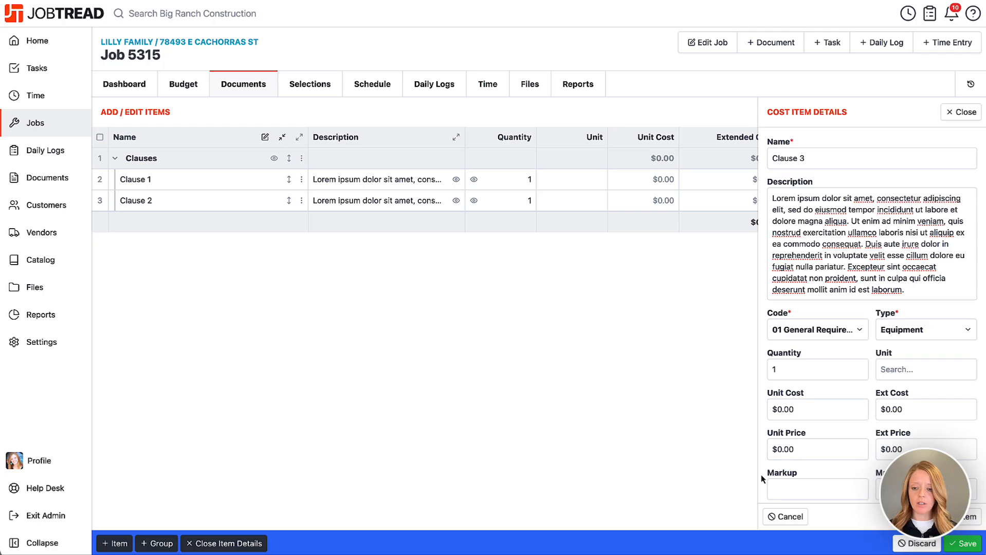
click(960, 521)
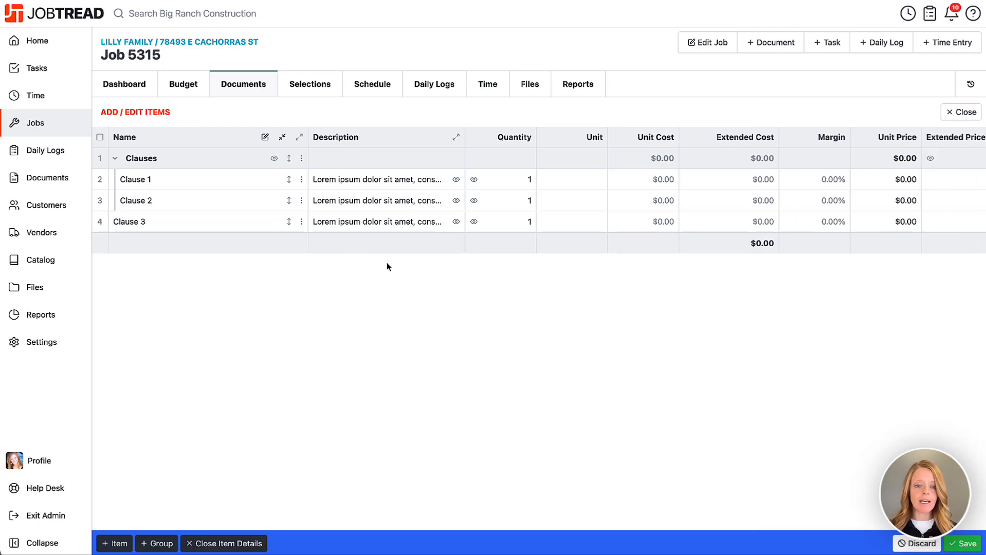
Move Clause 3 into the Clauses group, check the group's nesting and save the items
mouse_move(287, 224)
mouse_down()
mouse_move(287, 201)
mouse_move(287, 223)
mouse_up()
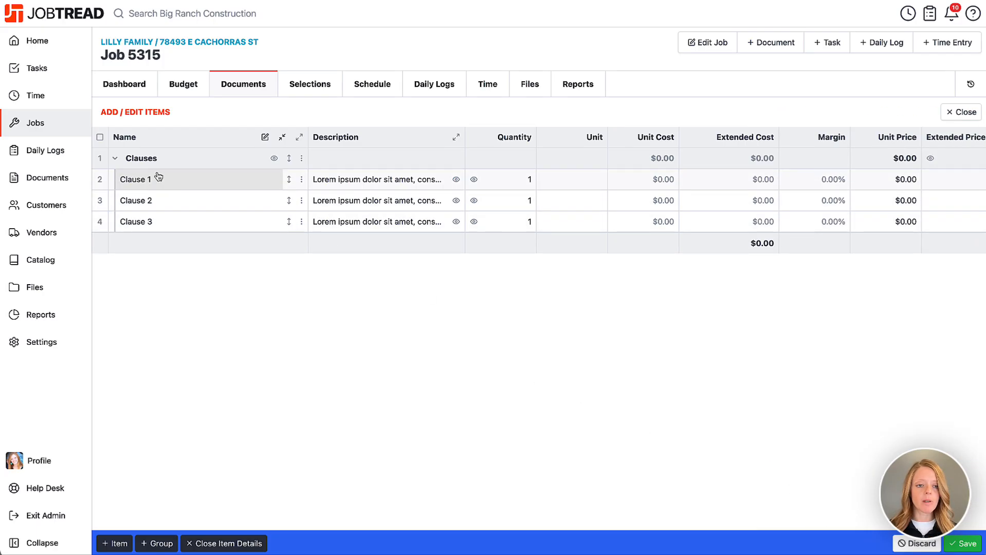
click(115, 158)
click(114, 158)
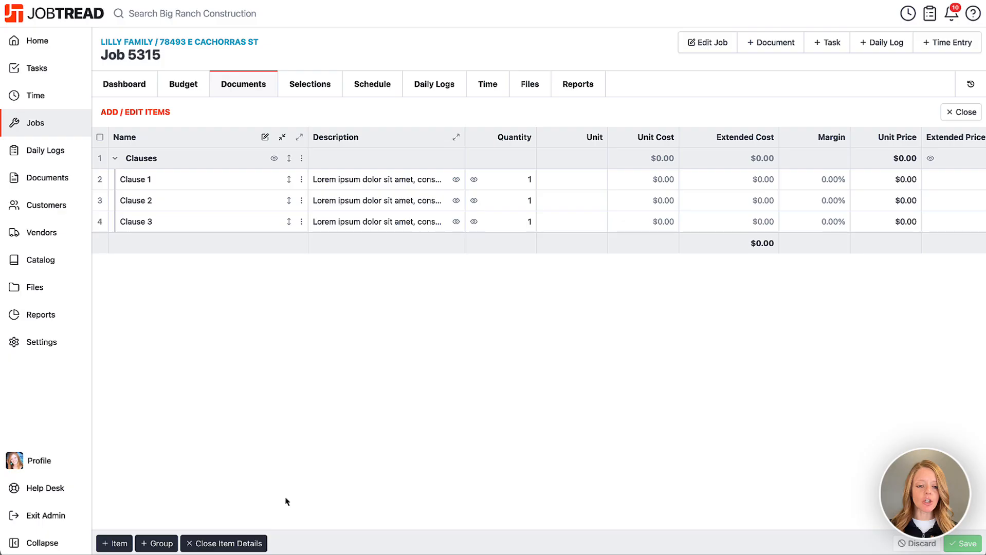
Return to the agreement from the item details and hide the quantity and totals columns
click(234, 544)
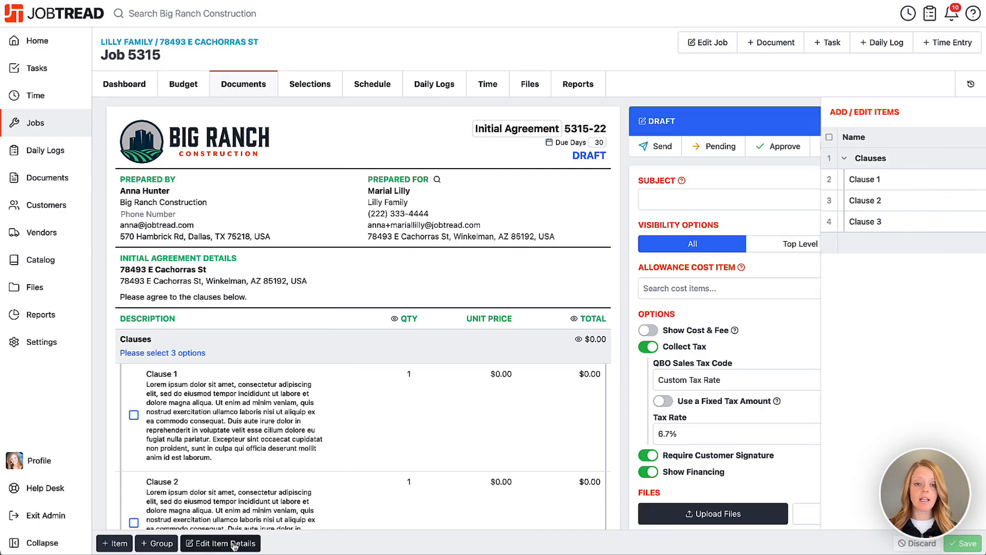
scroll(345, 477, down, 3)
scroll(343, 483, down, 3)
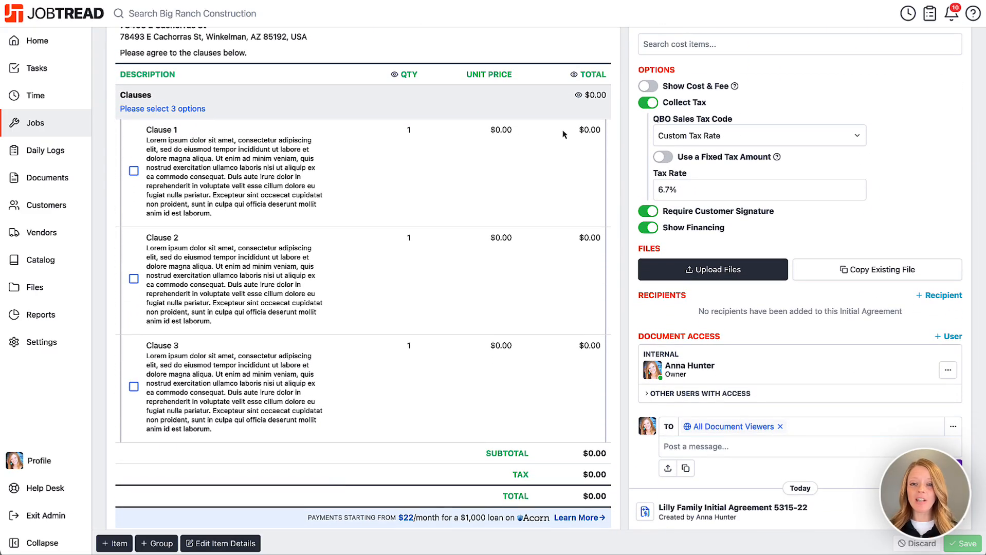
click(395, 77)
click(572, 75)
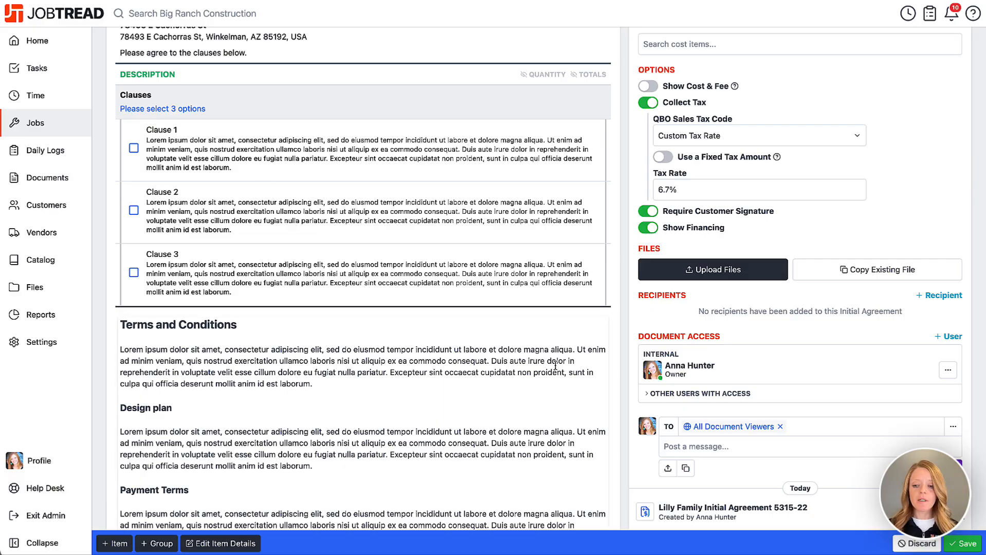
Save the draft Initial Agreement and send it to the customer contact with a signature required
click(952, 546)
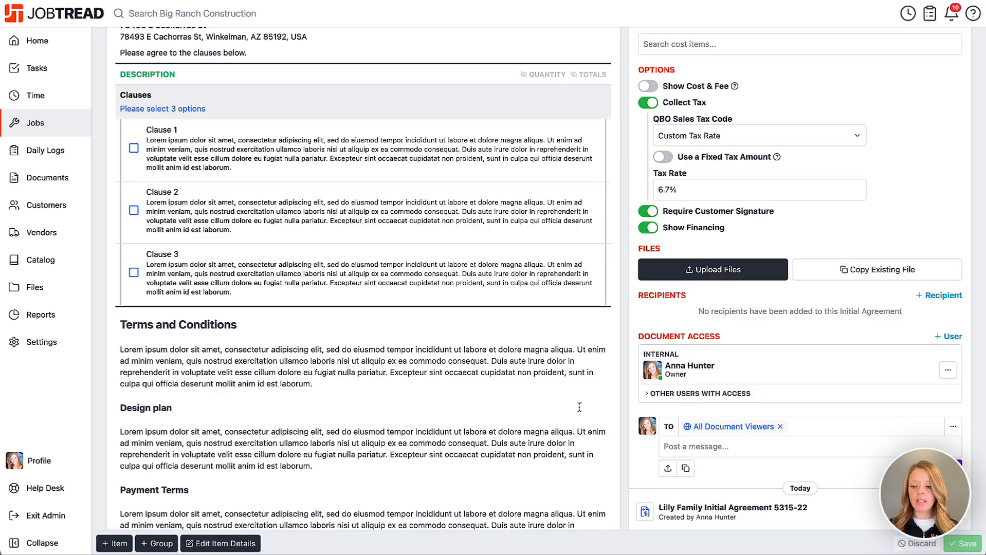
scroll(506, 345, up, 5)
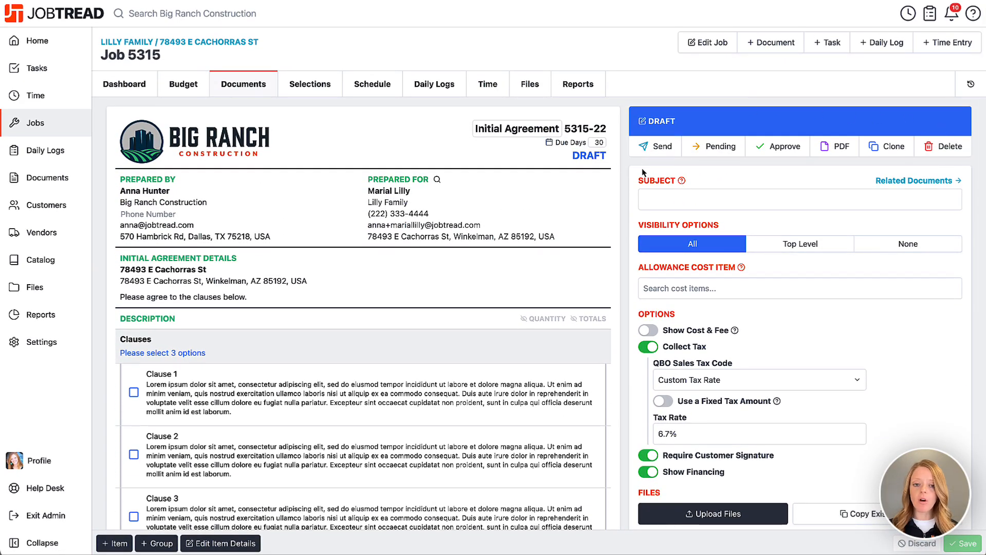
click(663, 148)
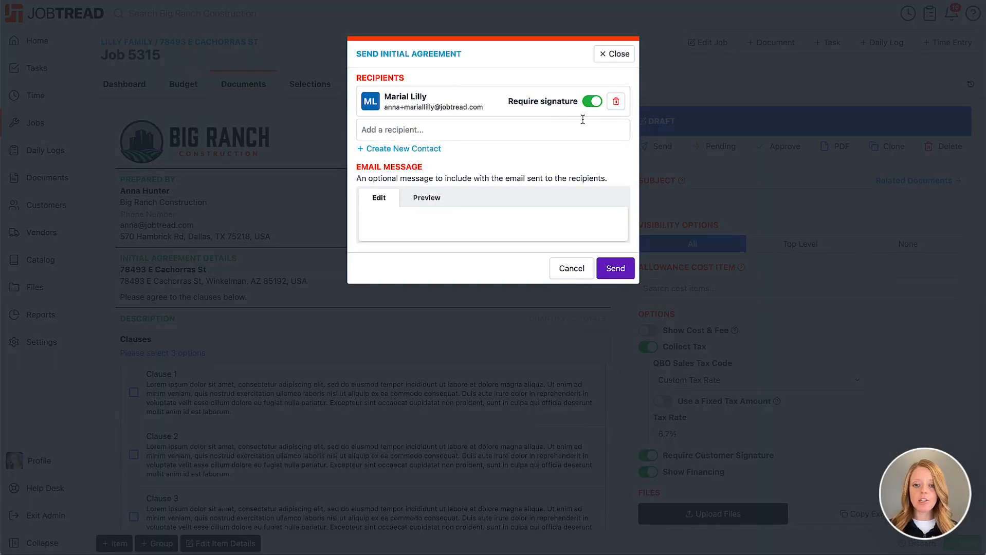
click(622, 272)
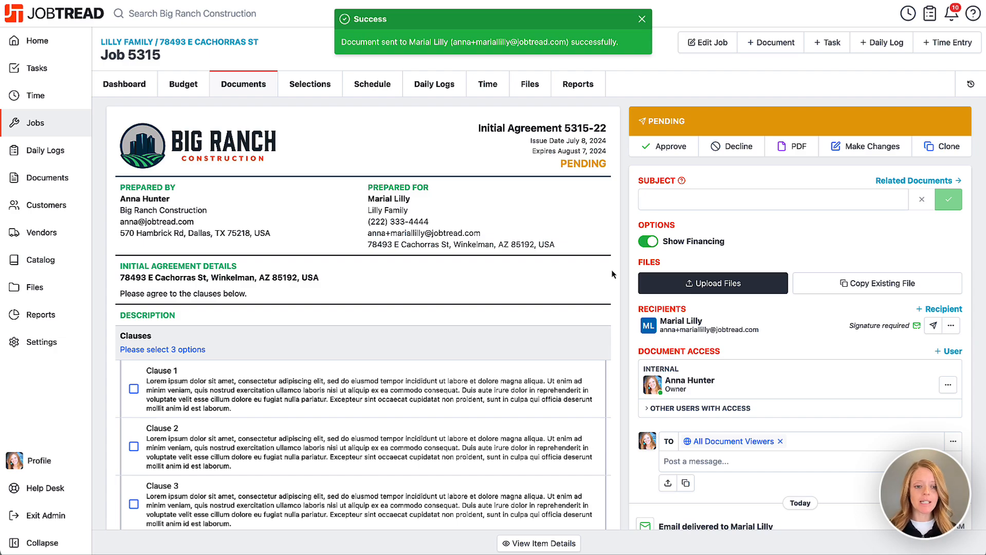
Select all three clauses in the pending agreement, draw the customer's signature and approve the document
scroll(622, 304, down, 3)
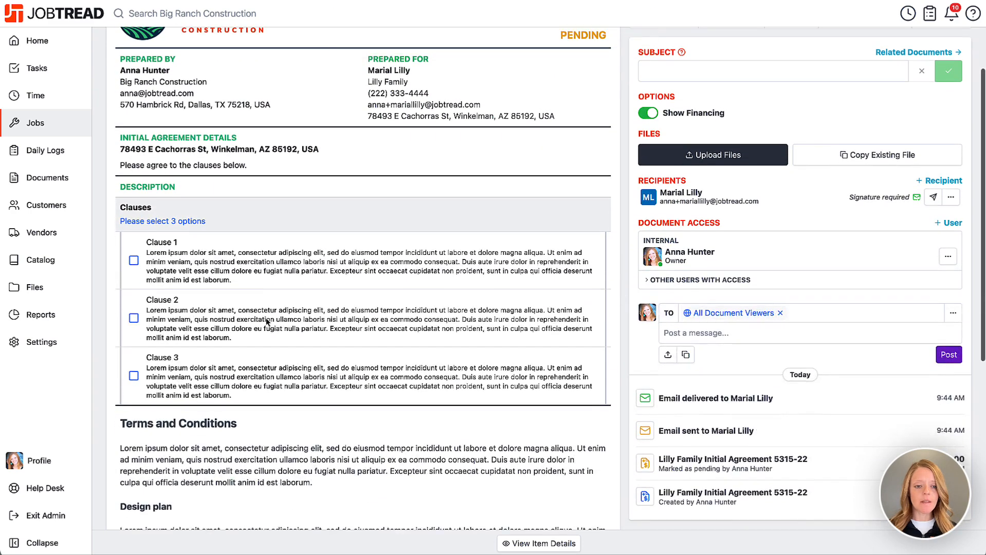
click(135, 261)
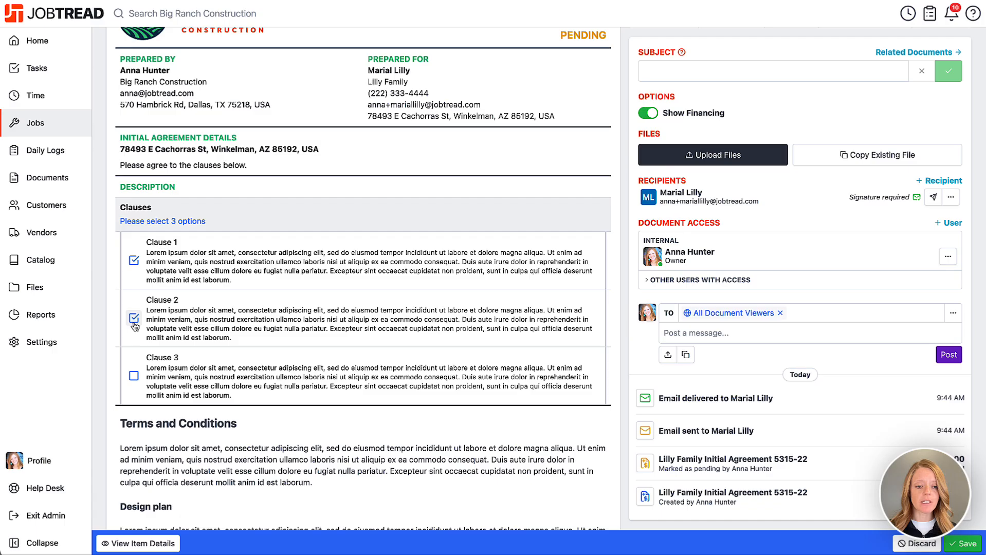
scroll(204, 376, down, 7)
drag(203, 370, 238, 406)
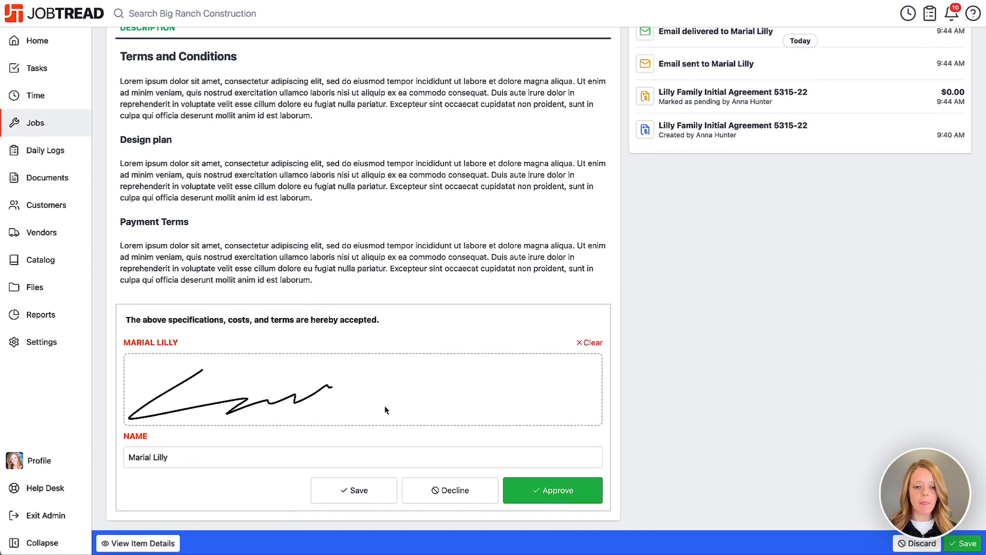
click(548, 492)
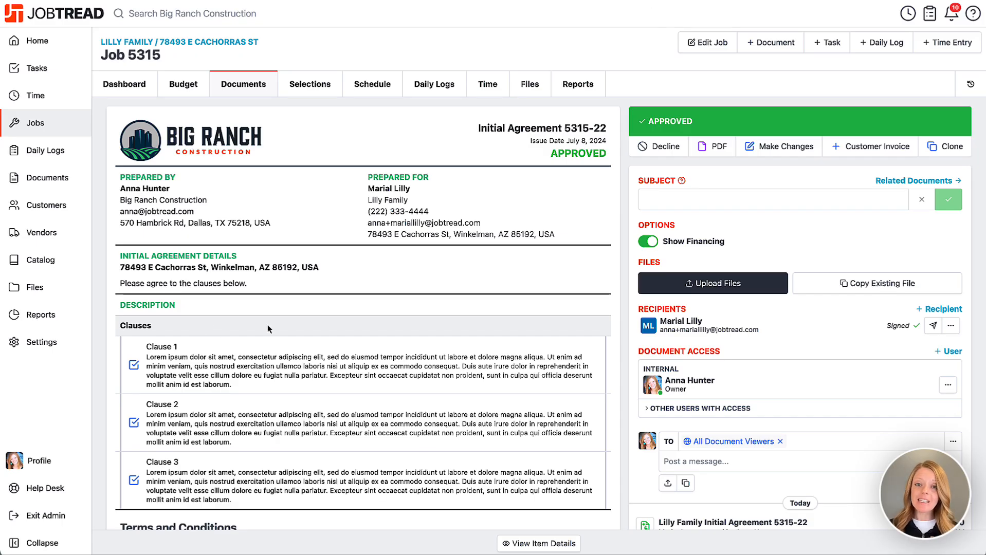
Open the job's budget, expand the Clauses group and review the three clause items across the budget columns
click(185, 85)
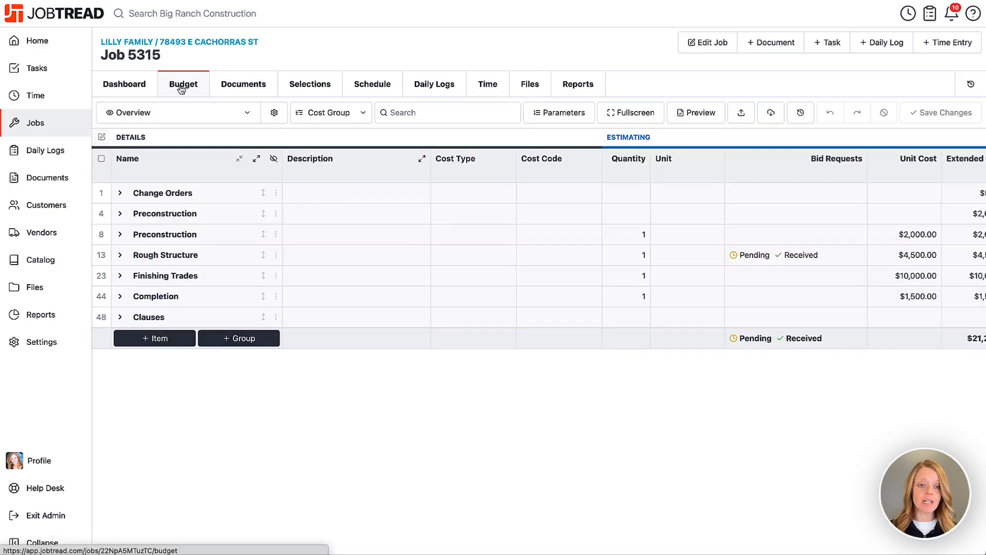
click(139, 324)
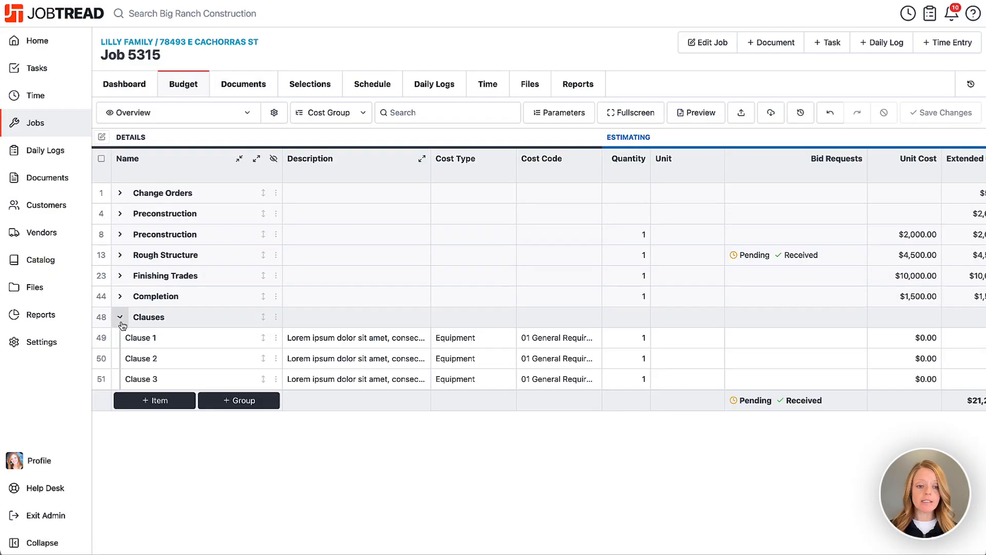
click(204, 378)
click(535, 378)
click(551, 378)
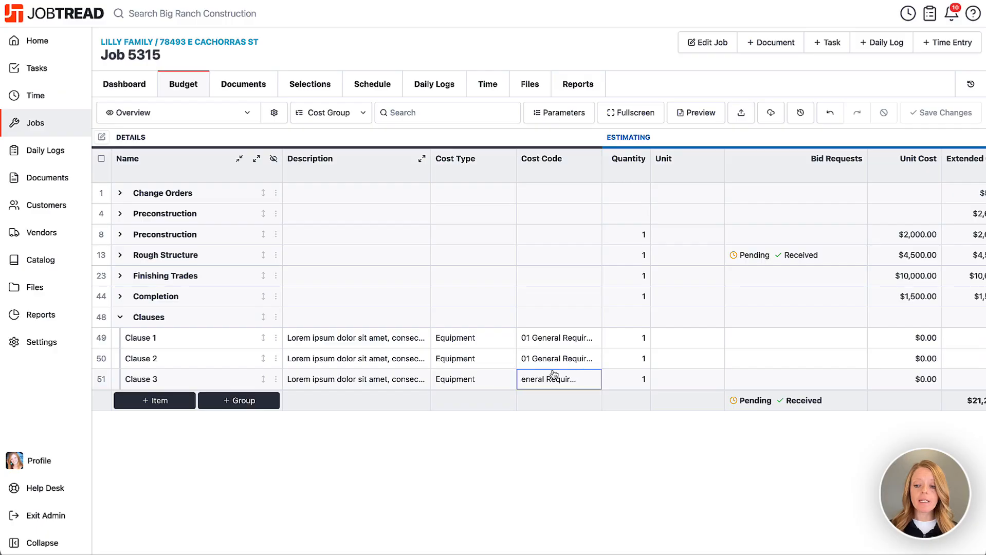
scroll(553, 373, right, 15)
click(710, 359)
click(459, 367)
scroll(459, 371, left, 15)
click(139, 338)
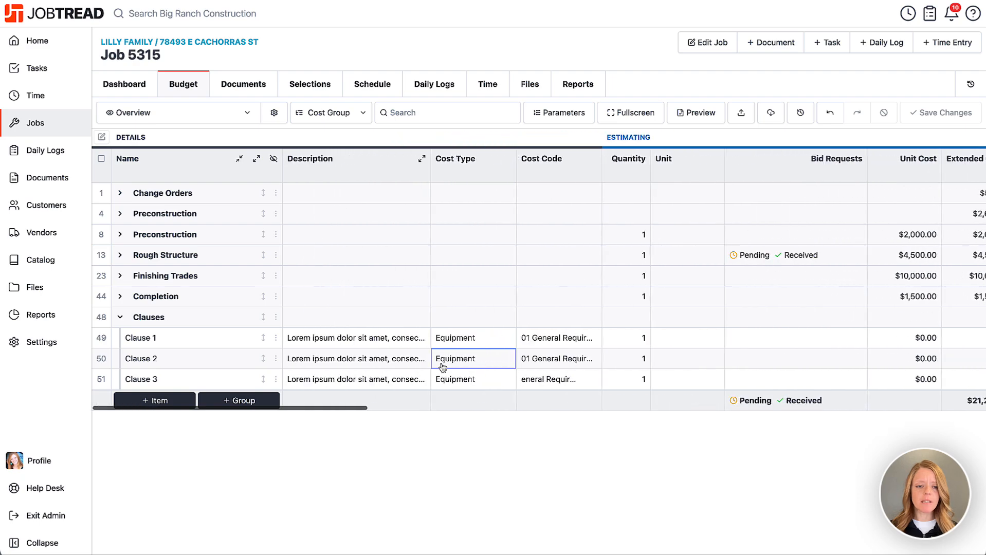
Select the Clauses group with its items in the budget, check the available mass actions for exporting to the catalog, and close them
click(120, 318)
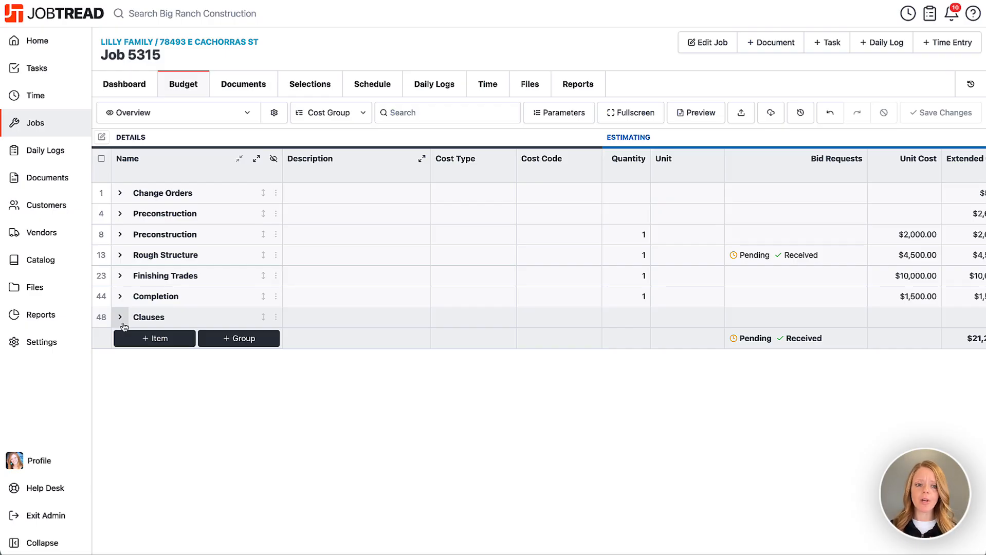
click(120, 318)
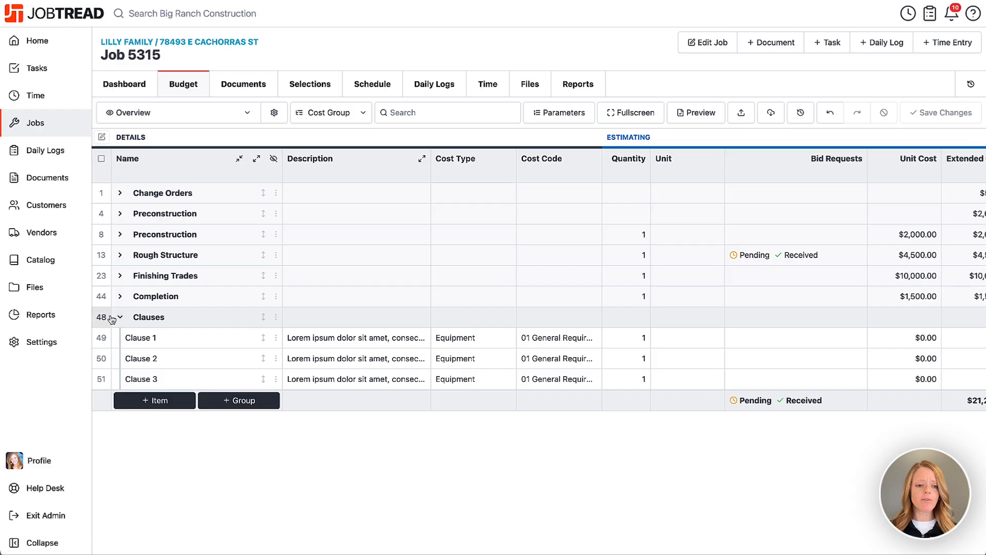
click(99, 318)
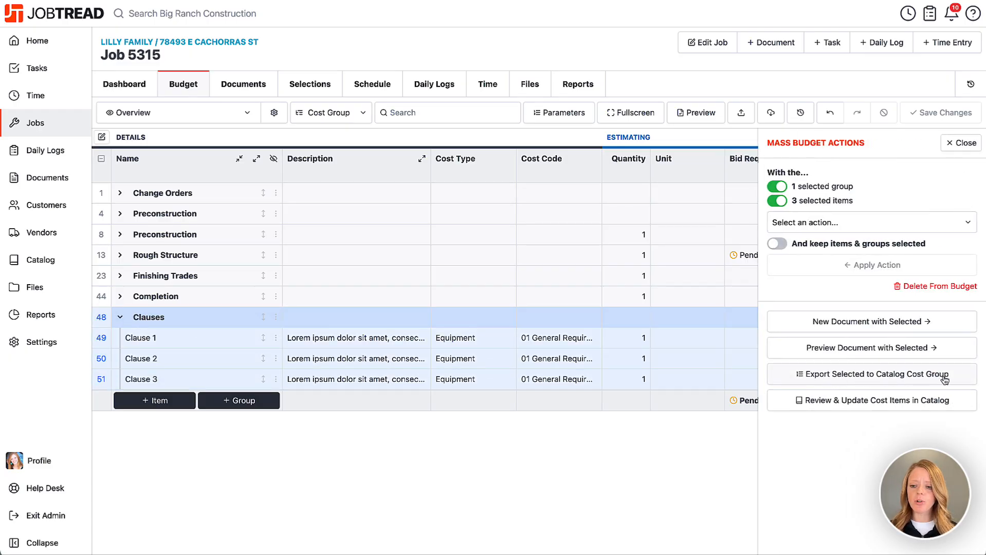
click(961, 143)
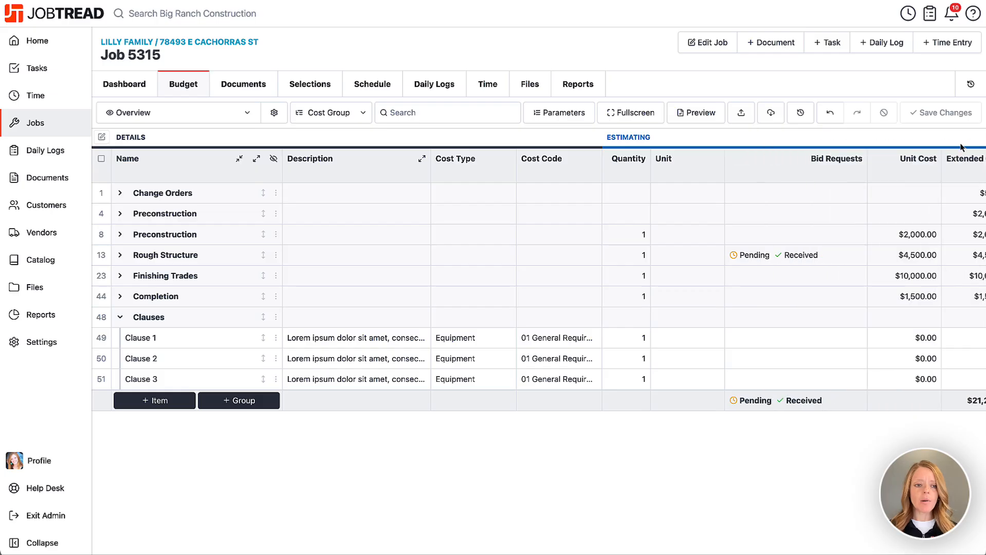
Search the catalog's cost groups for "terms", open Terms and Clauses, and expand its Clauses group to examine the items
click(46, 260)
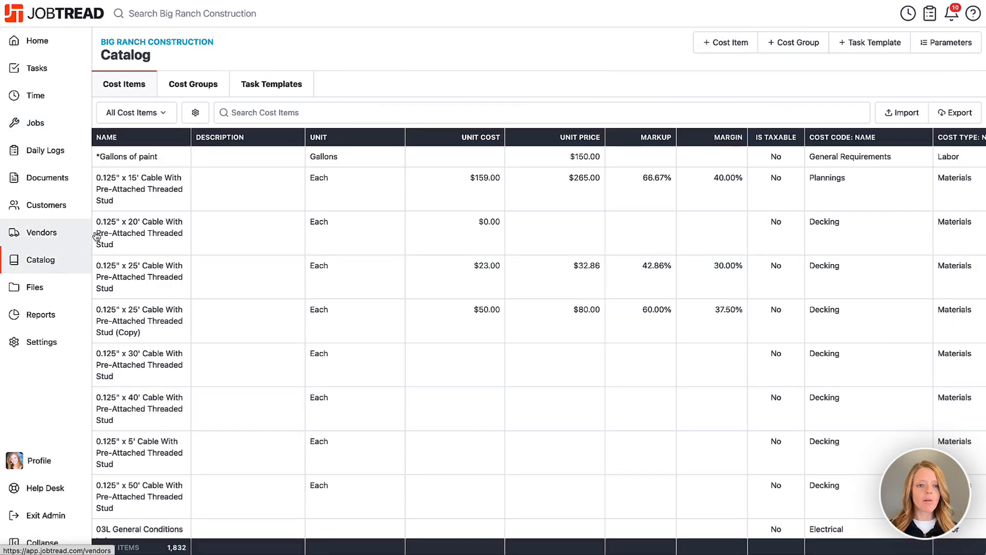
click(215, 85)
click(233, 115)
text(terms)
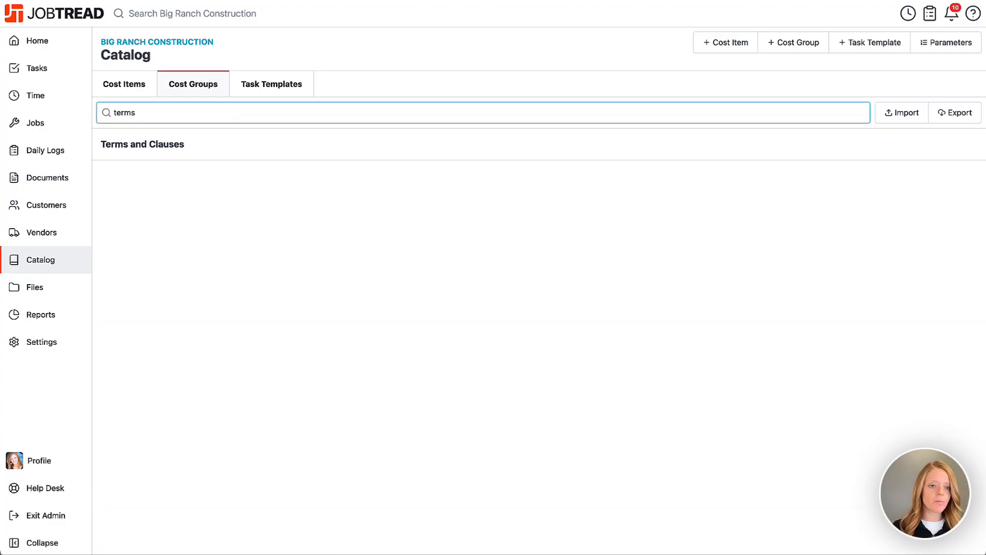
click(227, 156)
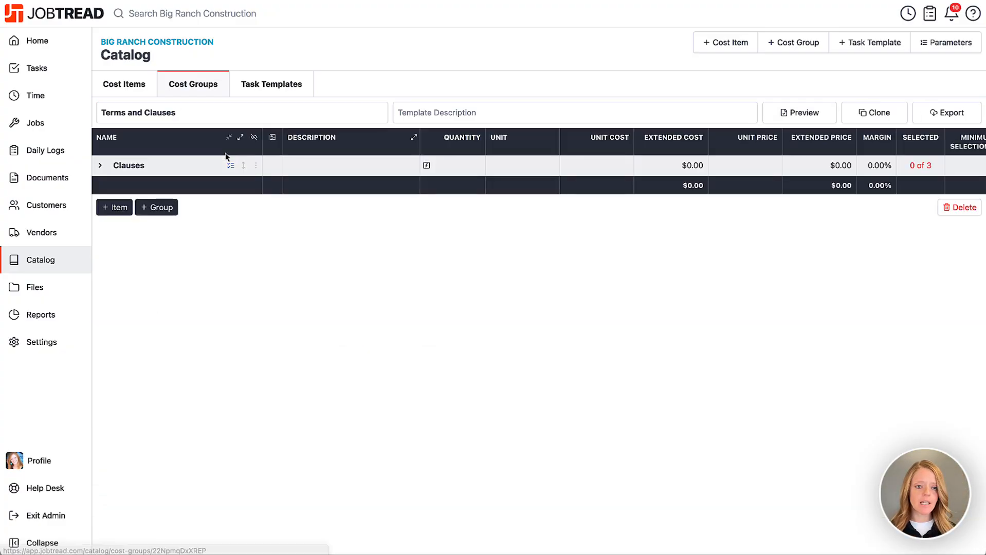
click(100, 165)
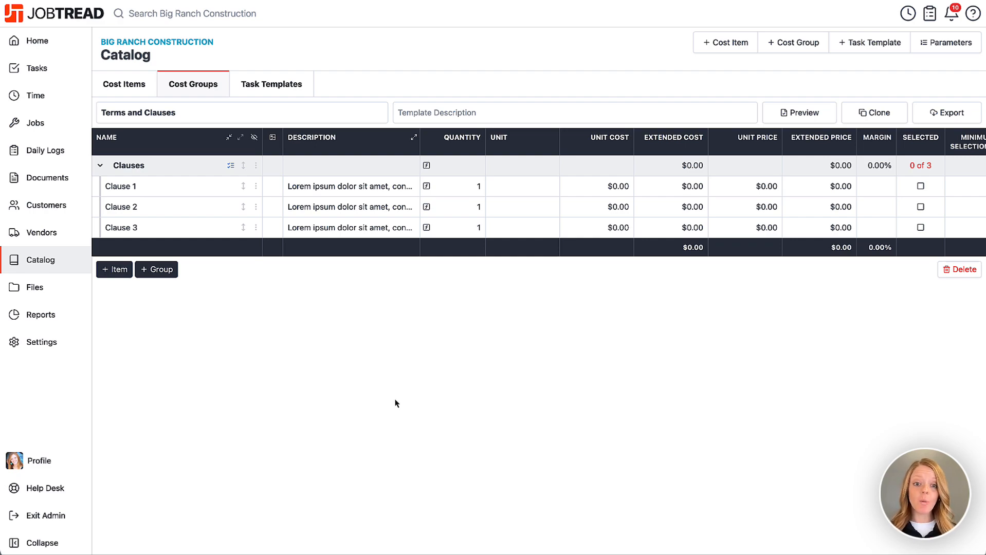
Return to Job 5315 and create a new Initial Agreement customer order without selecting any budget items
click(47, 131)
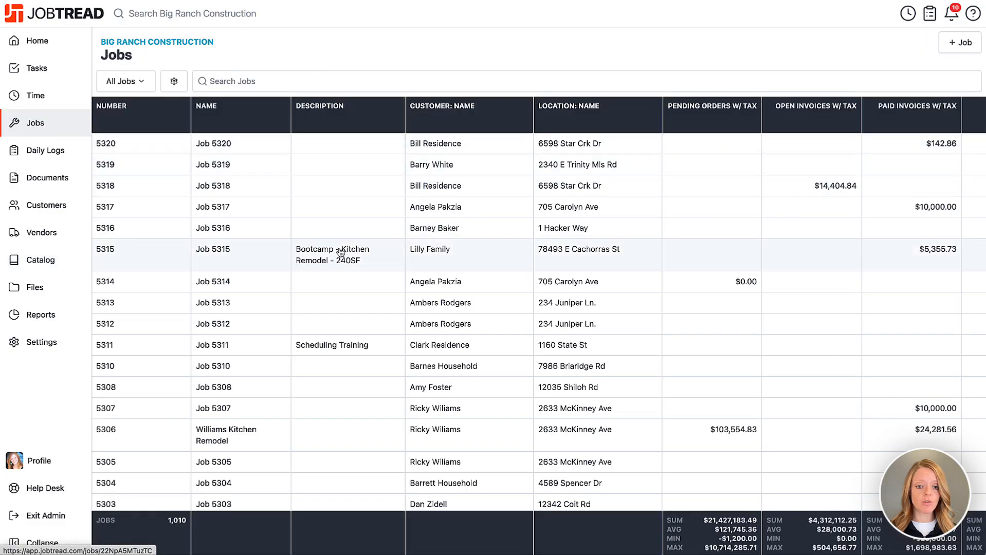
click(315, 260)
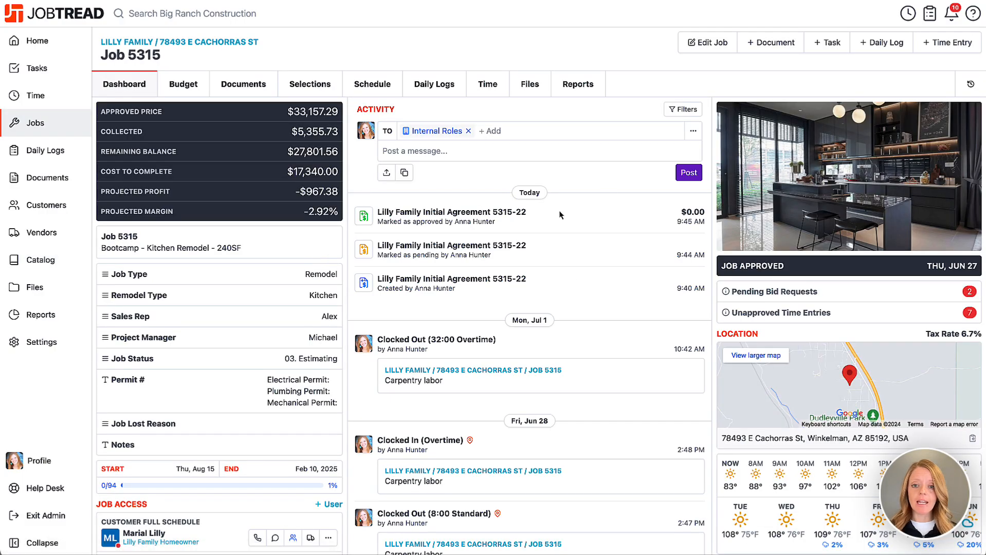
click(775, 50)
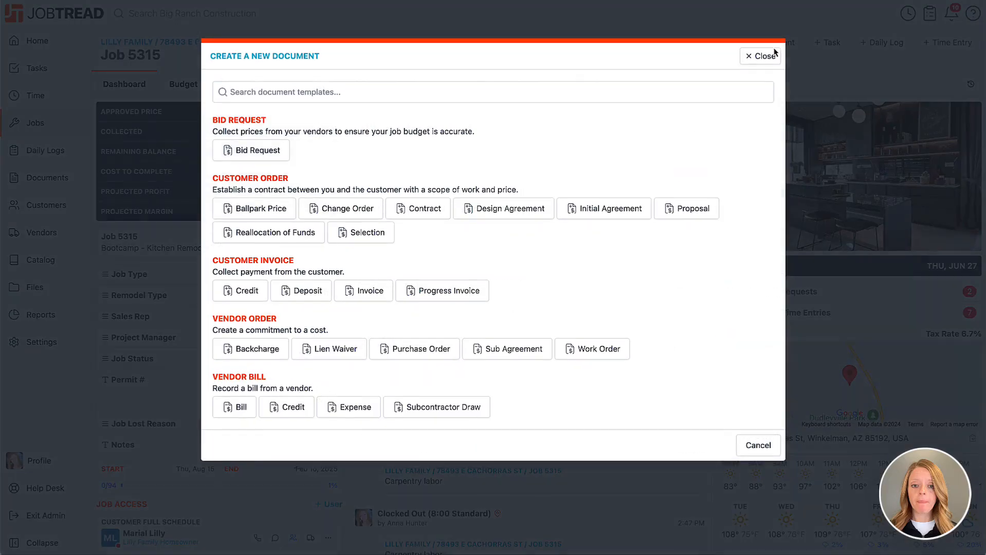
click(611, 209)
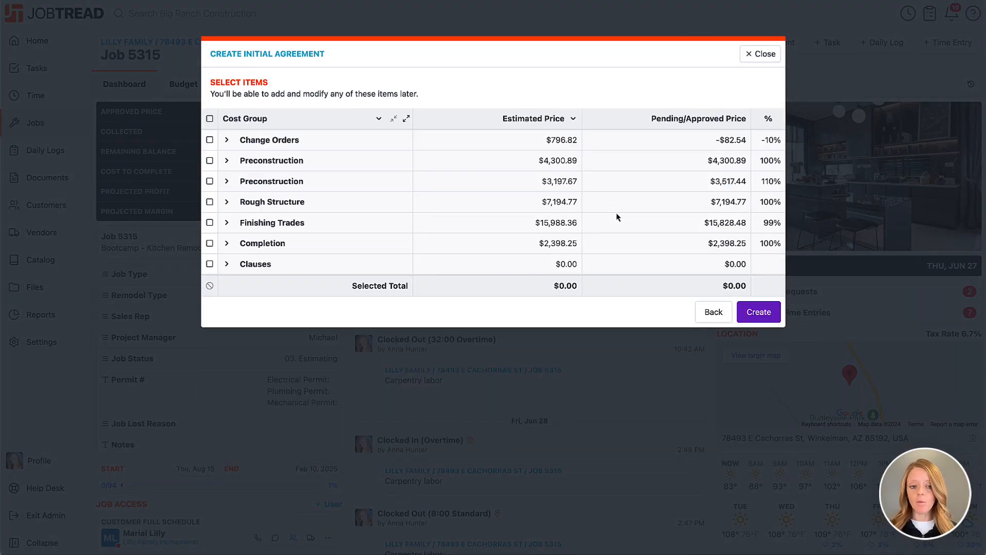
click(768, 319)
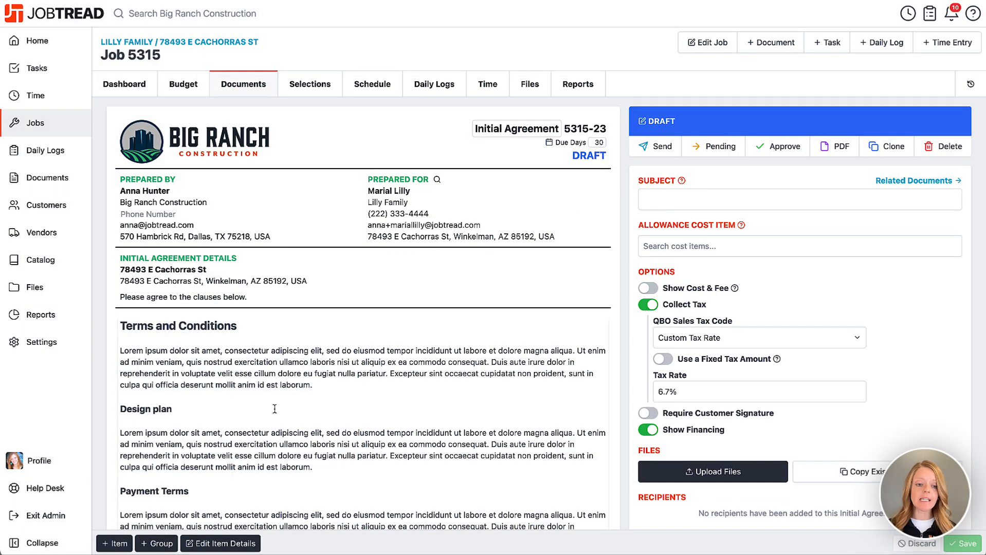
Add the Terms and Clauses cost group from the catalog to the new agreement
click(159, 546)
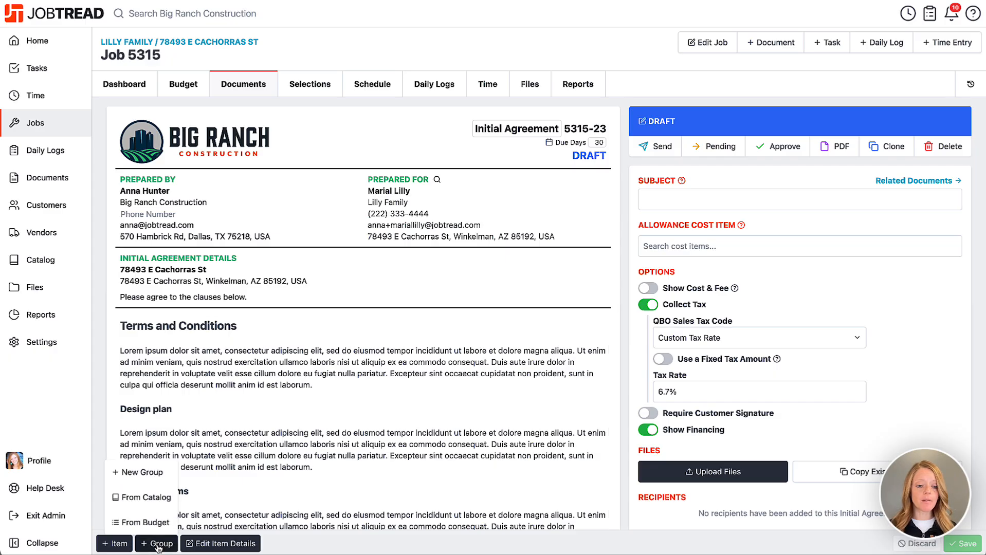
click(146, 498)
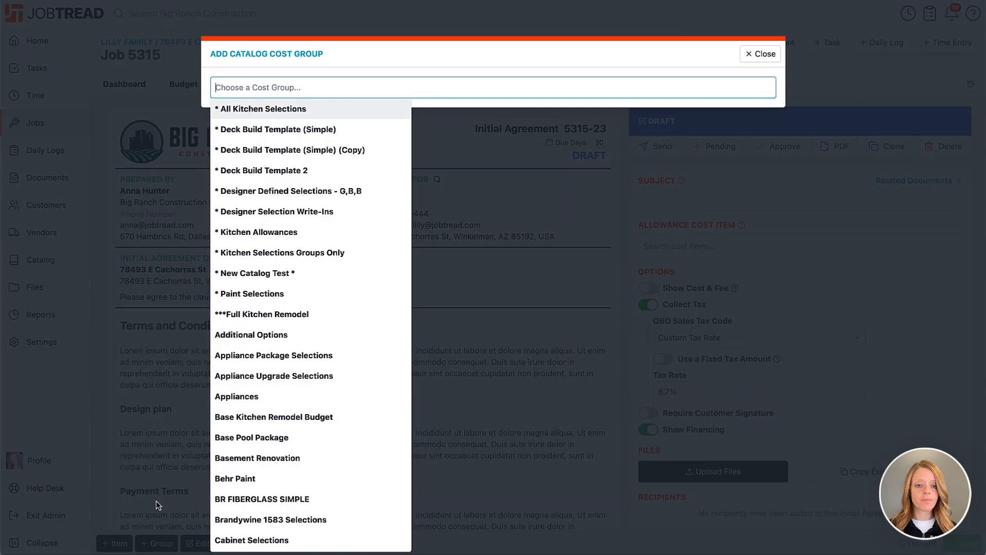
text(terms)
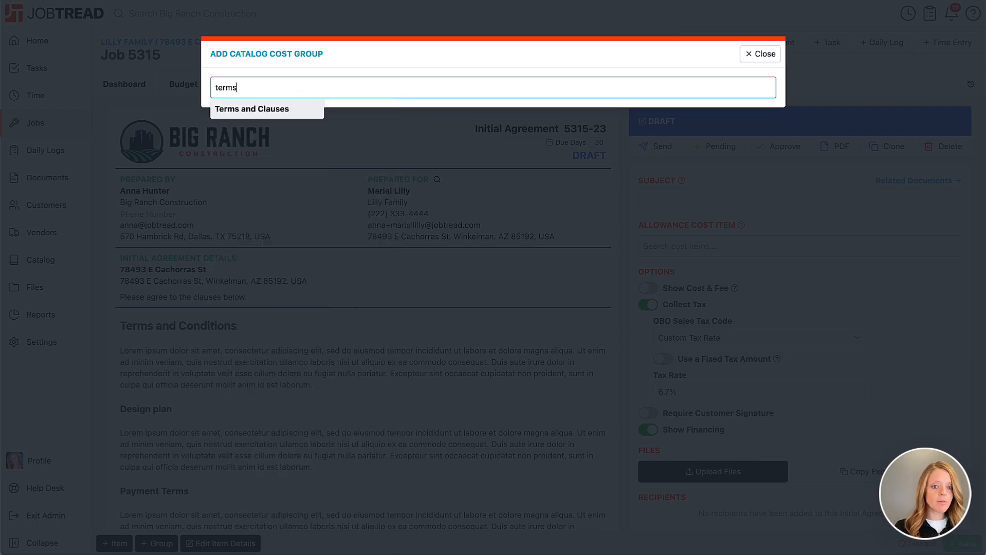
click(277, 113)
Hide the quantity and total columns in the new agreement's clause table
scroll(597, 319, down, 2)
scroll(595, 335, down, 2)
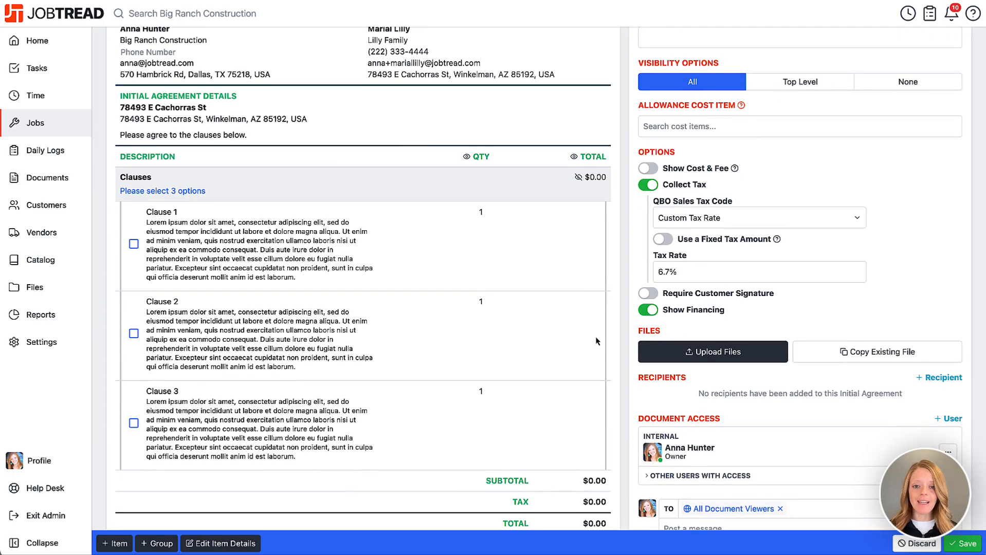
click(467, 158)
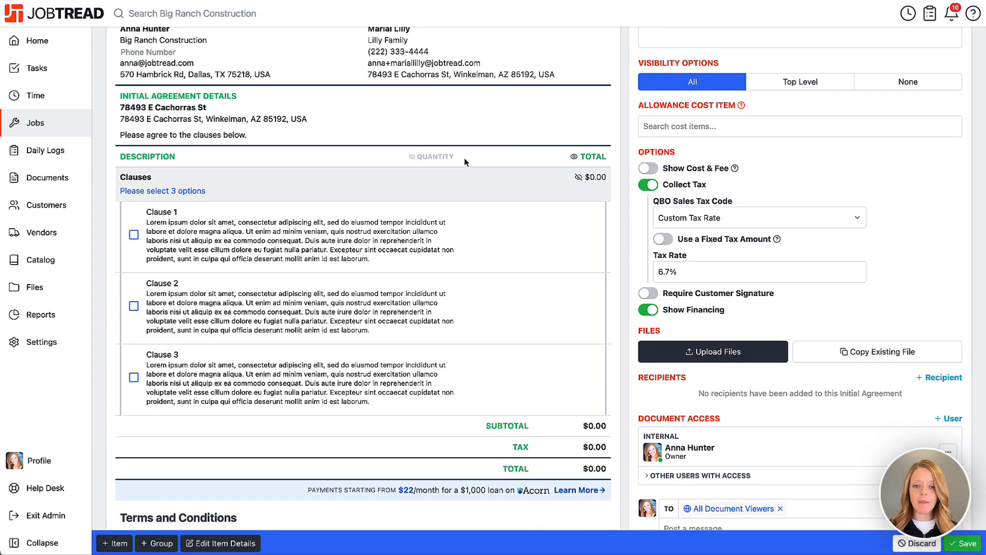
click(574, 157)
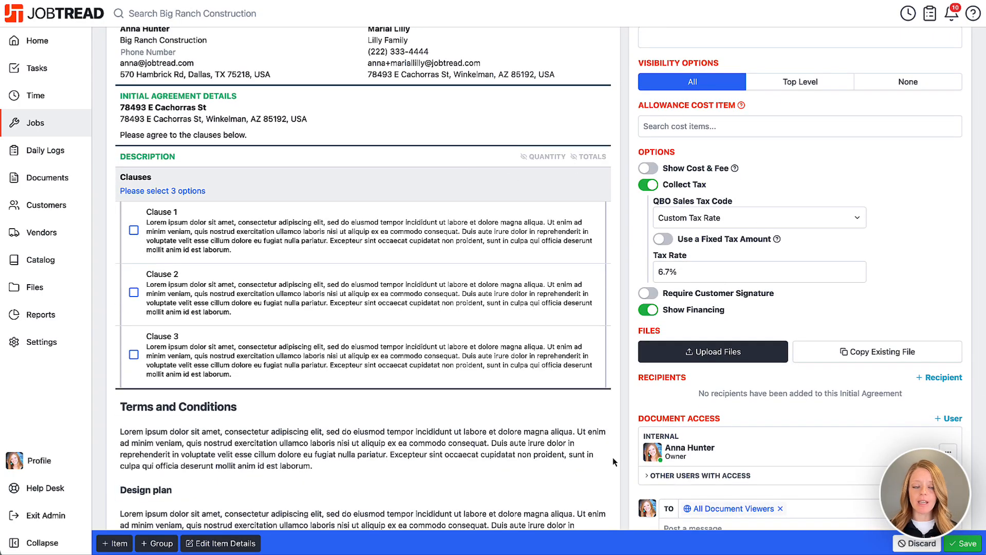